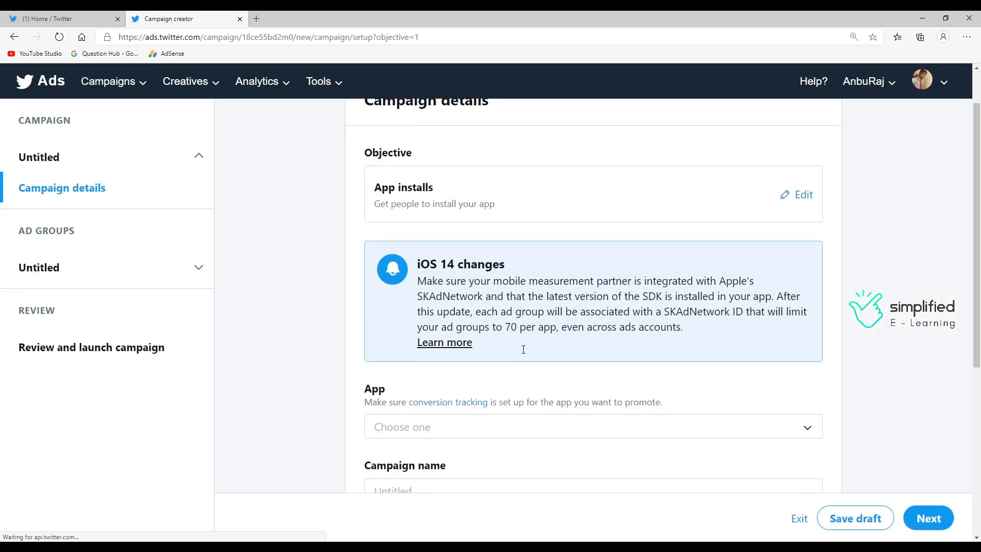
Start creating a new app entry for the campaign's app choice and select Android as its platform.
{"action": "scroll", "coordinate": [524, 353], "scroll_direction": "down", "scroll_amount": 3}
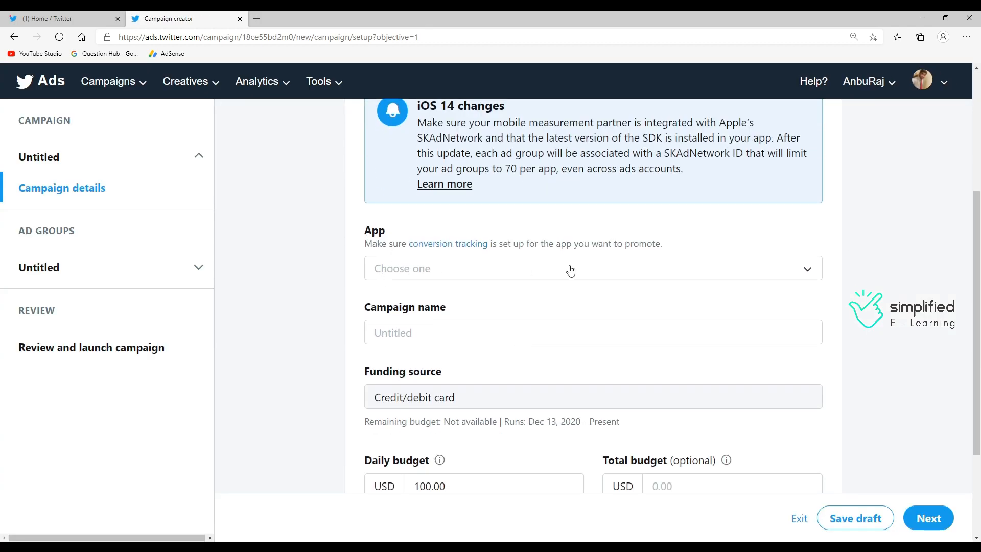
{"action": "left_click", "coordinate": [467, 267]}
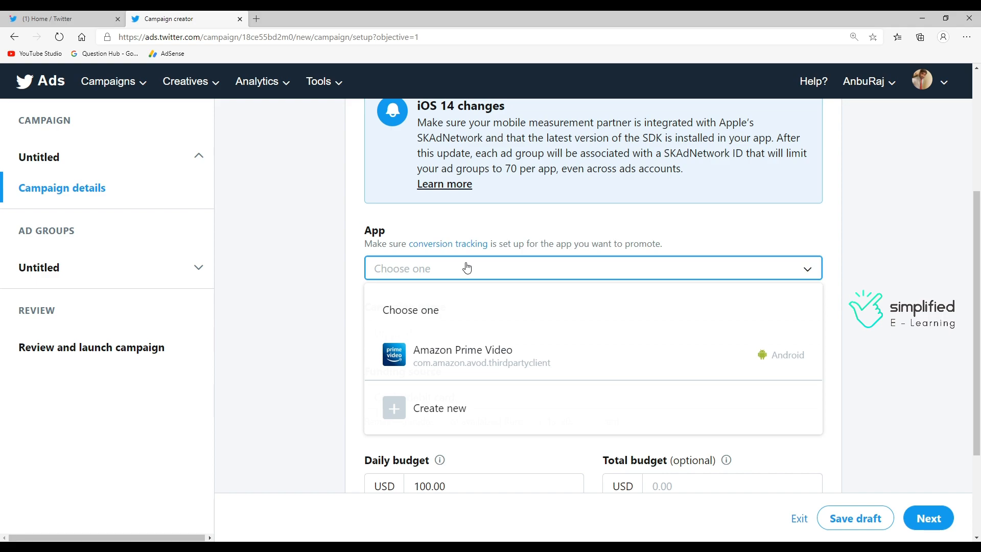
{"action": "left_click", "coordinate": [438, 417]}
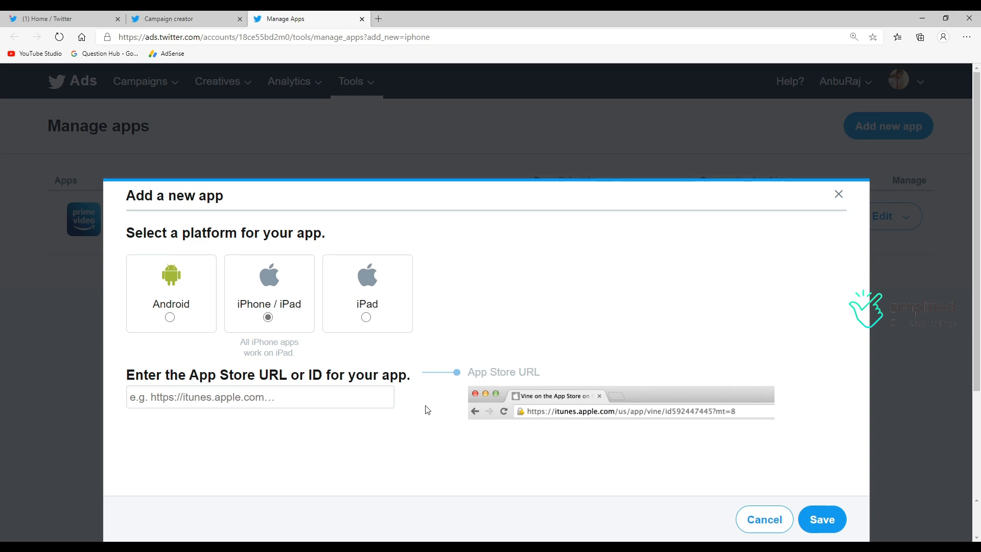
{"action": "left_click", "coordinate": [170, 317]}
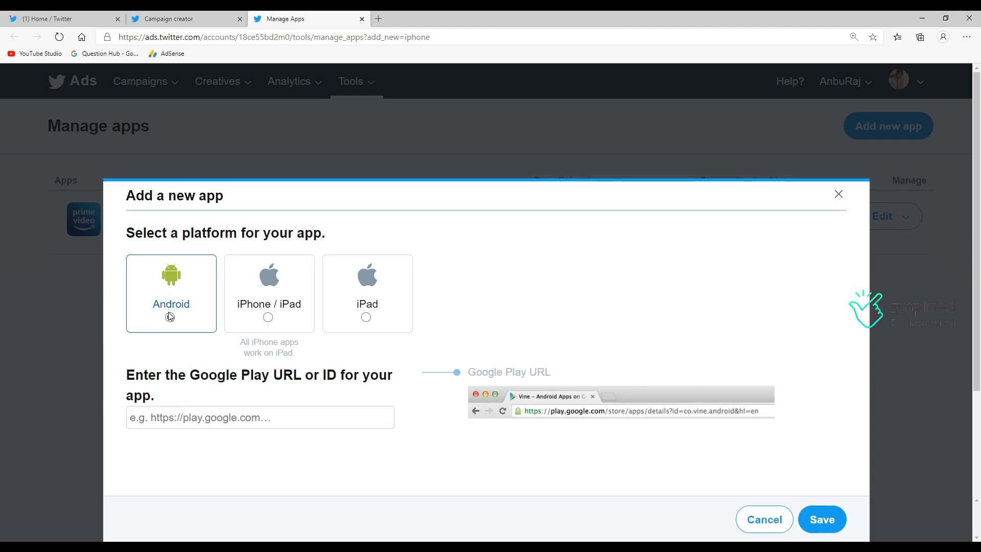
{"action": "left_click", "coordinate": [267, 316]}
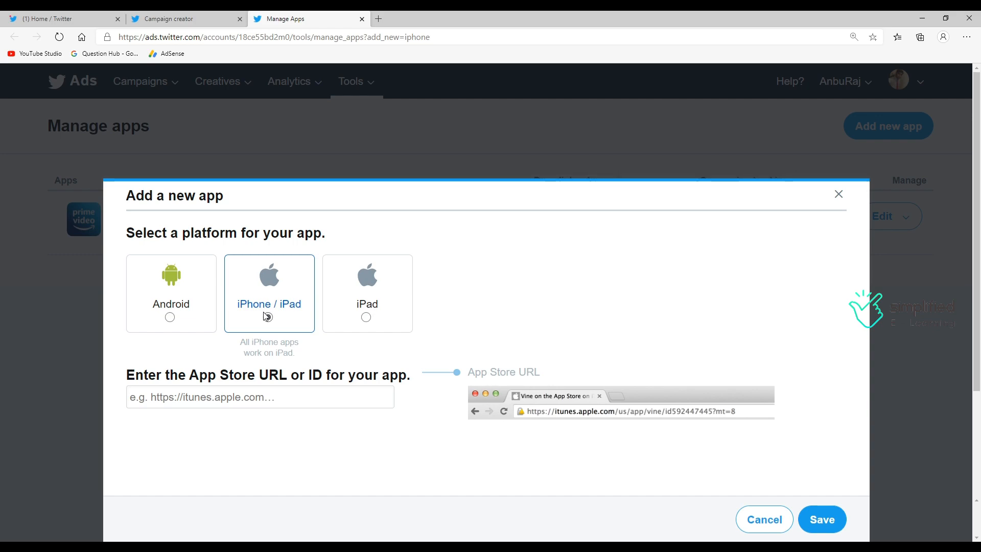
{"action": "left_click", "coordinate": [351, 317]}
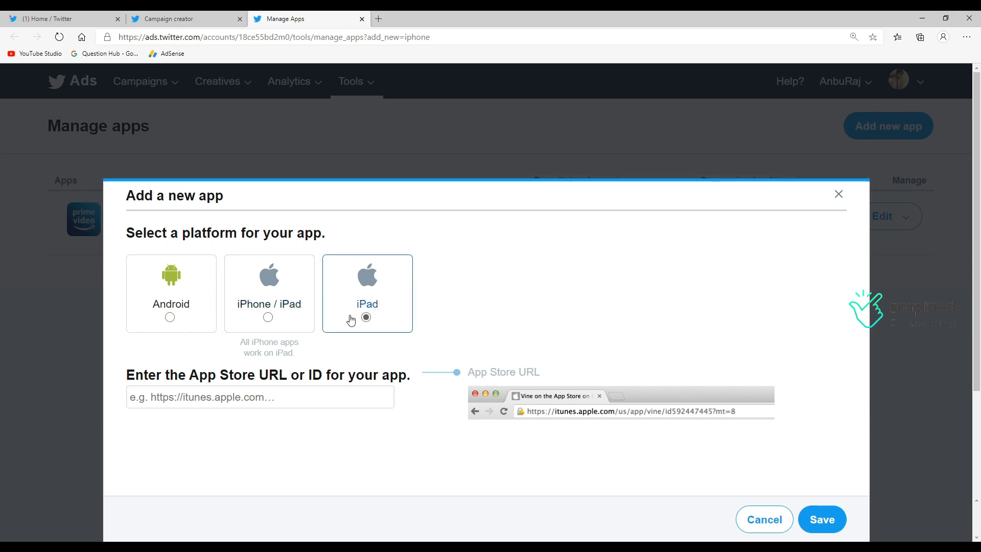
{"action": "left_click", "coordinate": [170, 317]}
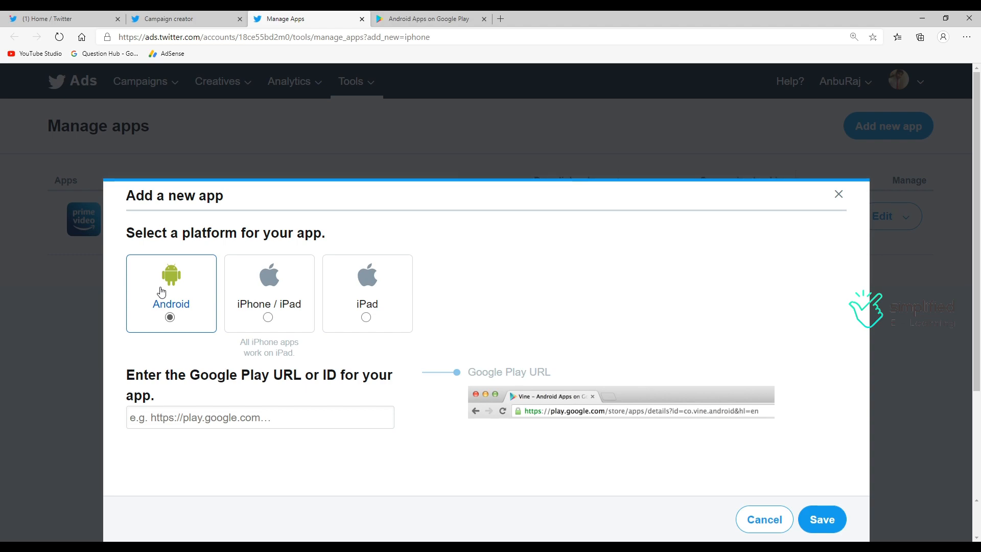
Switch to Google Play, open the Hotstar app page and copy its web address.
{"action": "left_click", "coordinate": [427, 17]}
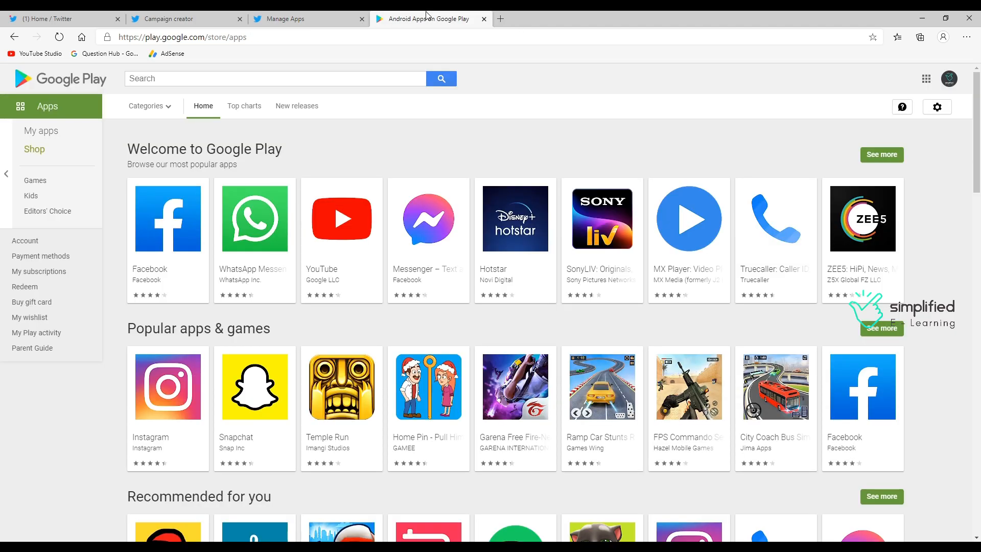
{"action": "left_click", "coordinate": [234, 79]}
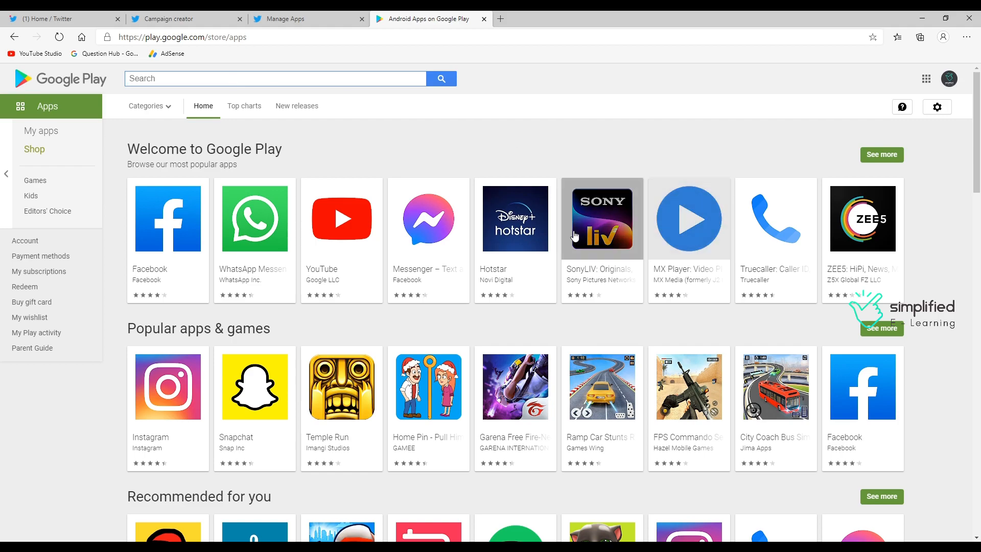
{"action": "left_click", "coordinate": [519, 230]}
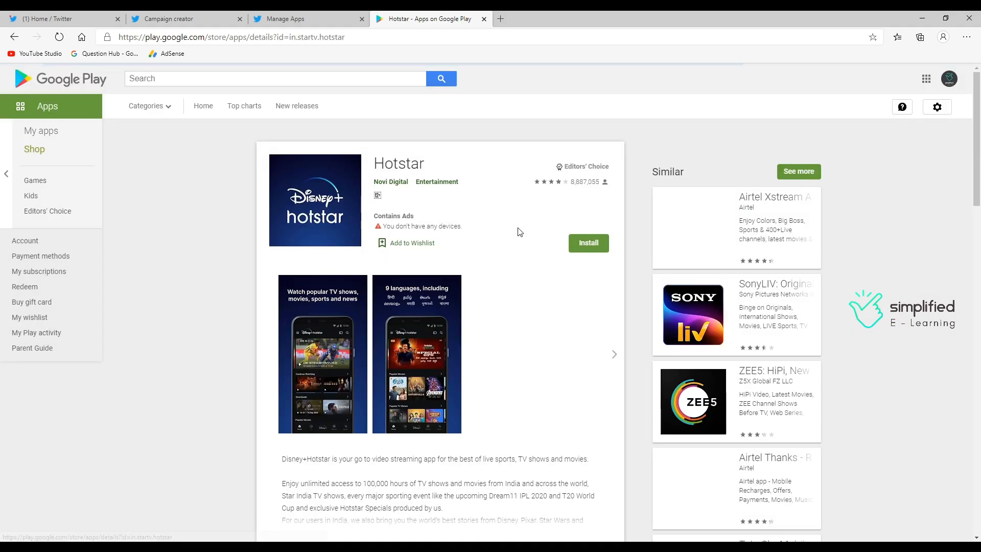
{"action": "left_click", "coordinate": [360, 37]}
{"action": "key", "text": "ctrl+c"}
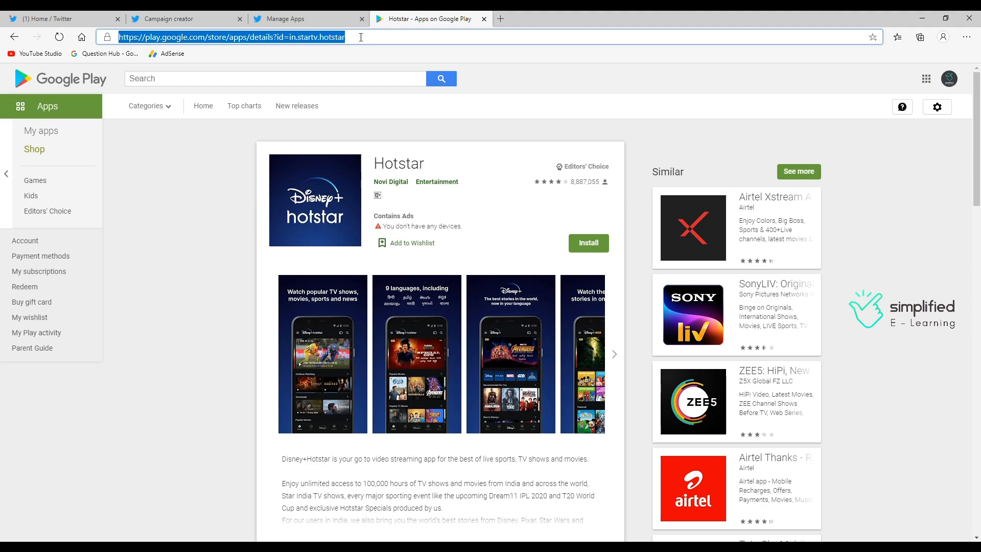
Return to the new app form in Twitter Ads, paste the Hotstar Google Play URL and save the app.
{"action": "left_click", "coordinate": [271, 20]}
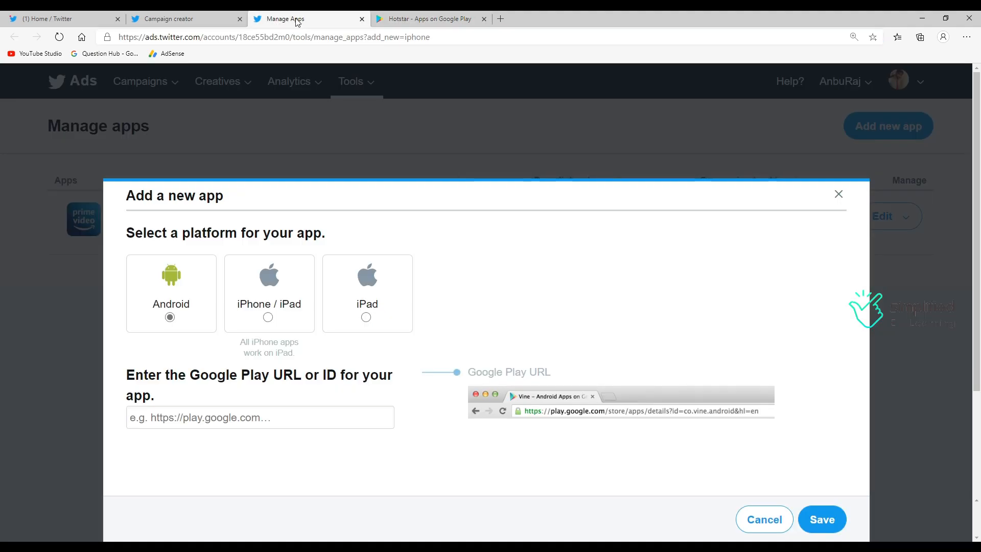
{"action": "left_click", "coordinate": [162, 419]}
{"action": "key", "text": "ctrl+v"}
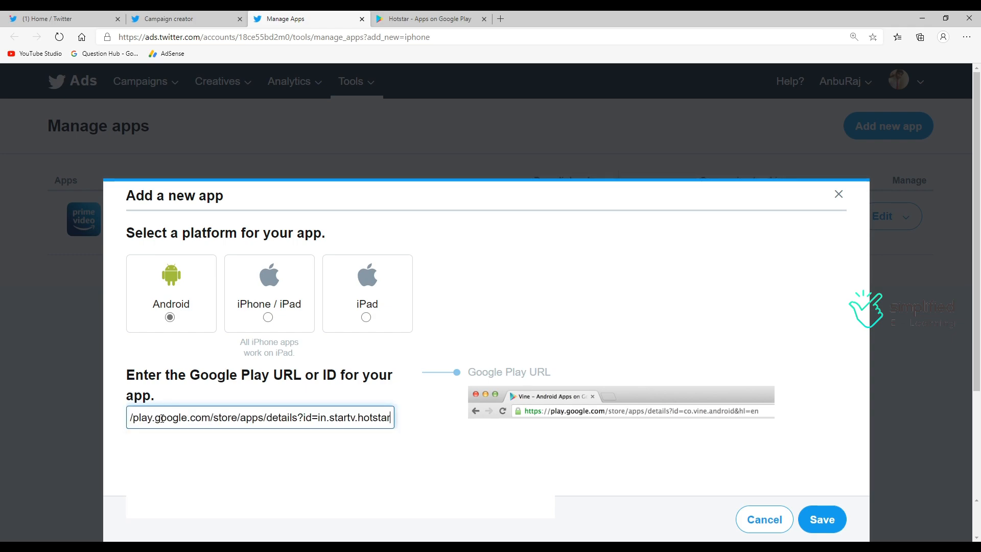
{"action": "left_click_drag", "start_coordinate": [172, 422], "coordinate": [83, 416]}
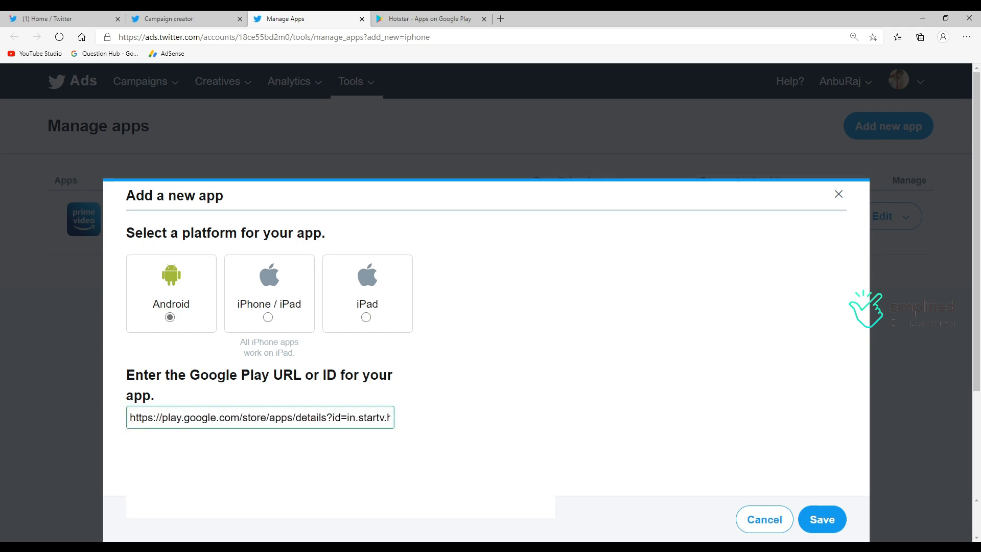
{"action": "left_click", "coordinate": [826, 520]}
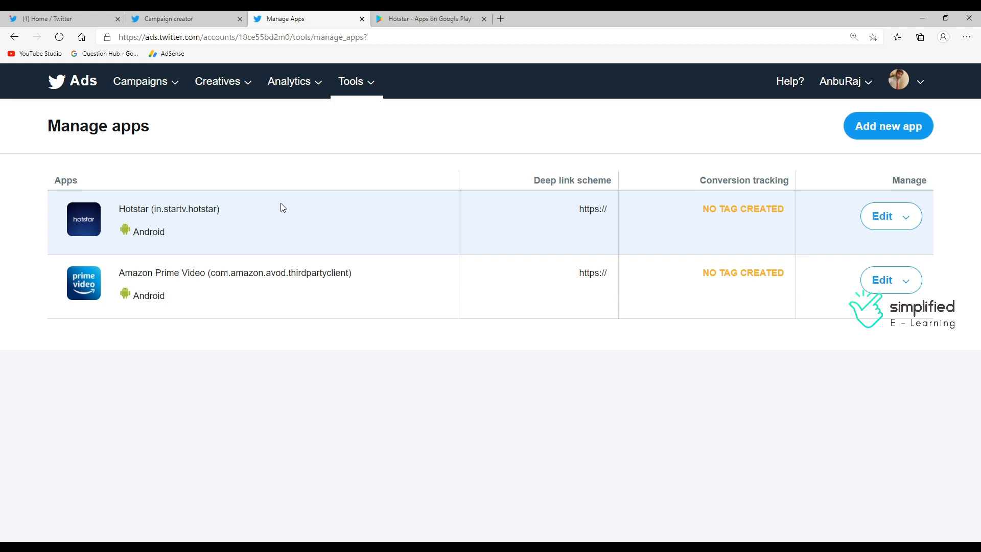
Back in the campaign details, choose Hotstar as the app to promote and name the campaign demo.
{"action": "left_click", "coordinate": [179, 18]}
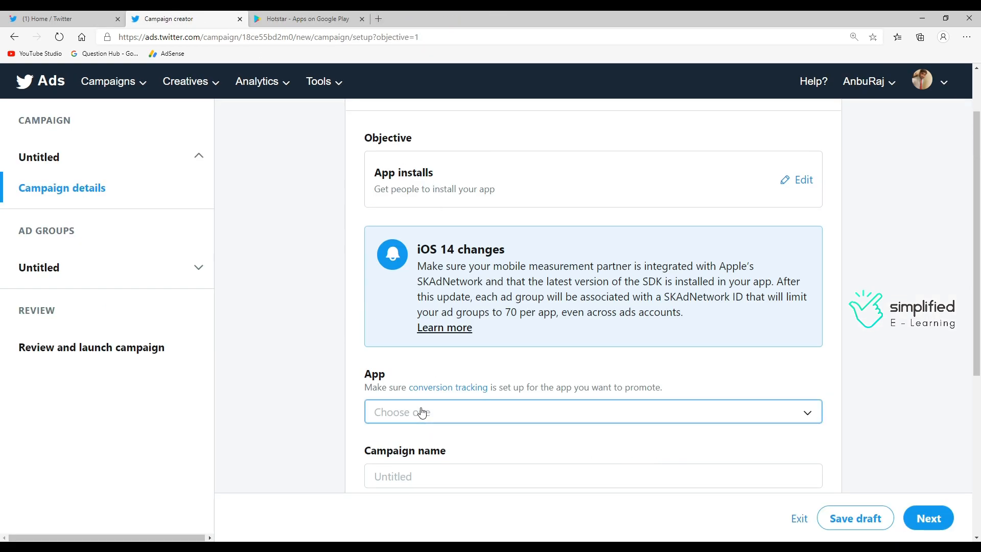
{"action": "left_click", "coordinate": [419, 411]}
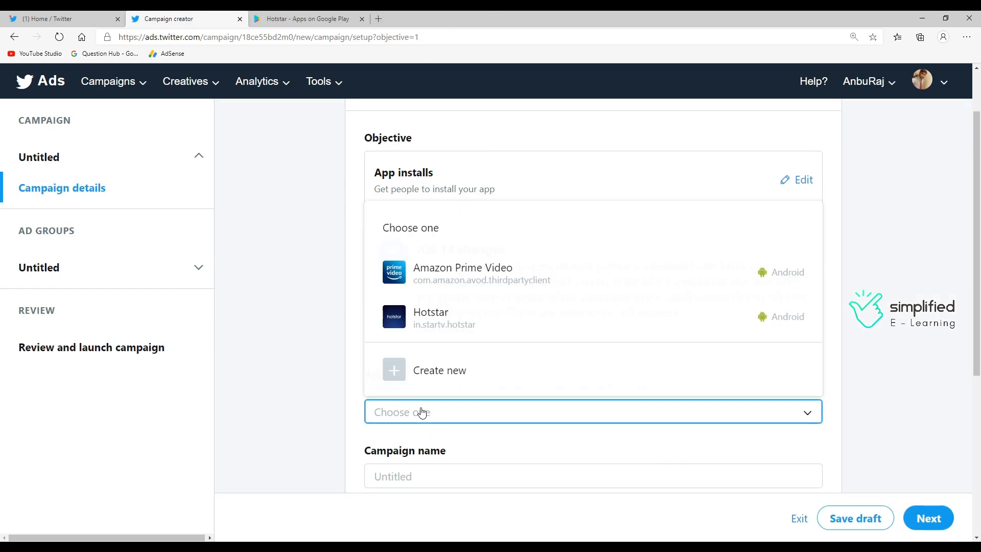
{"action": "left_click", "coordinate": [441, 316]}
{"action": "scroll", "coordinate": [607, 391], "scroll_direction": "down", "scroll_amount": 4}
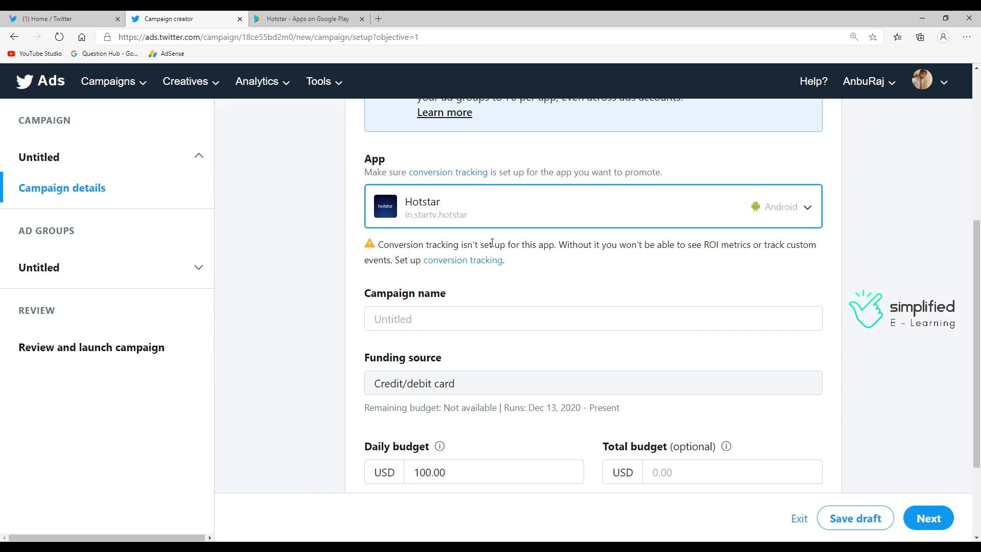
{"action": "left_click", "coordinate": [422, 318]}
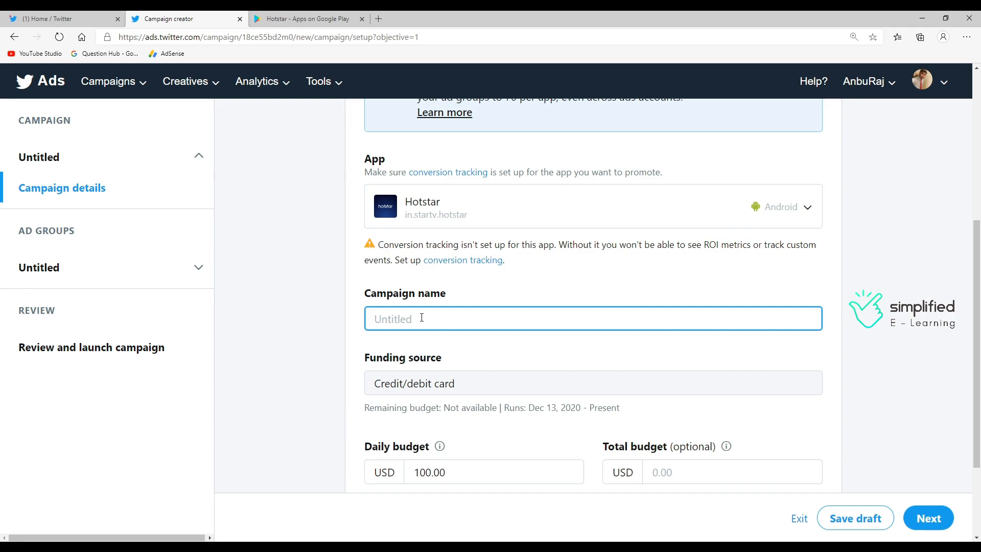
{"action": "type", "text": "demo"}
Set the campaign's daily budget to 10 USD and its total budget to 50 USD.
{"action": "scroll", "coordinate": [450, 343], "scroll_direction": "down", "scroll_amount": 2}
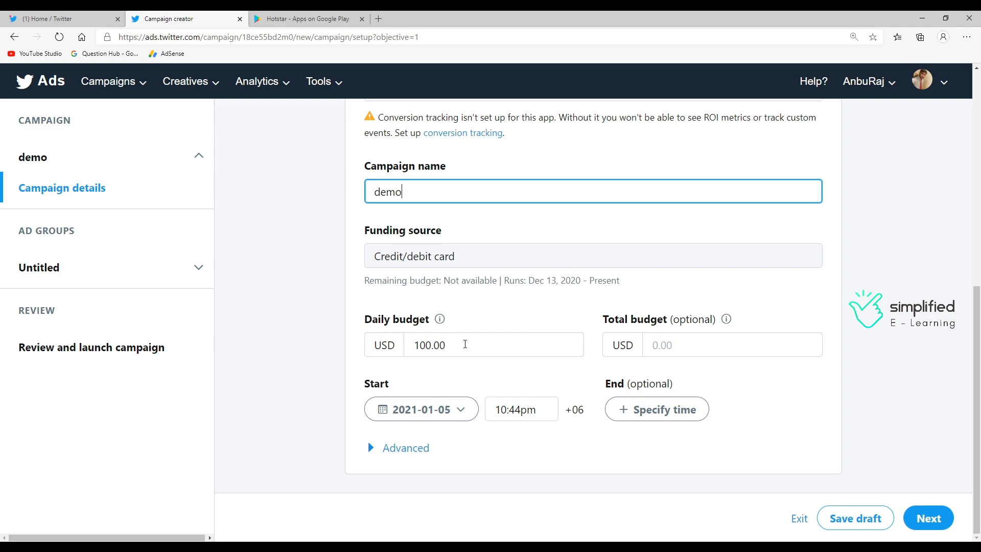
{"action": "left_click", "coordinate": [465, 344]}
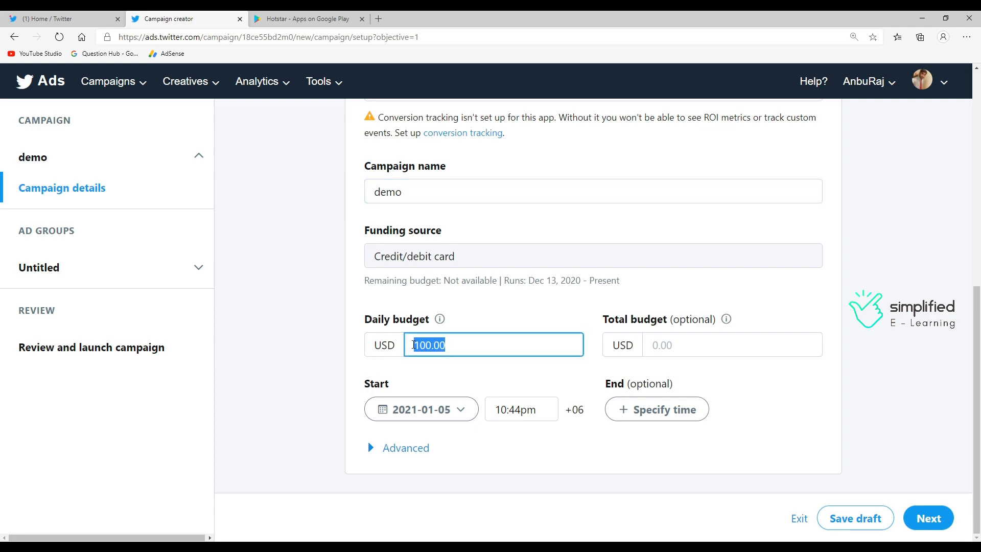
{"action": "type", "text": "10"}
{"action": "left_click", "coordinate": [660, 345]}
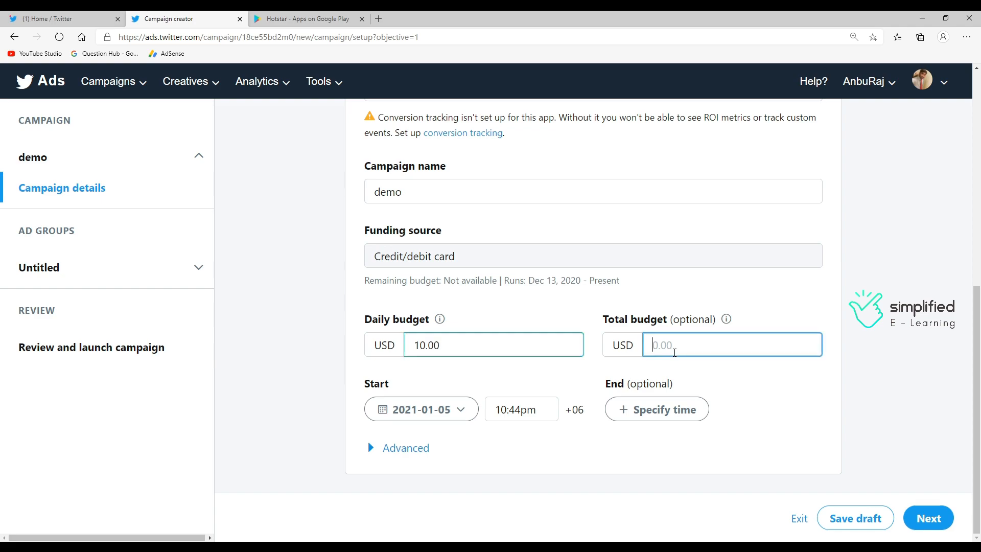
{"action": "type", "text": "50"}
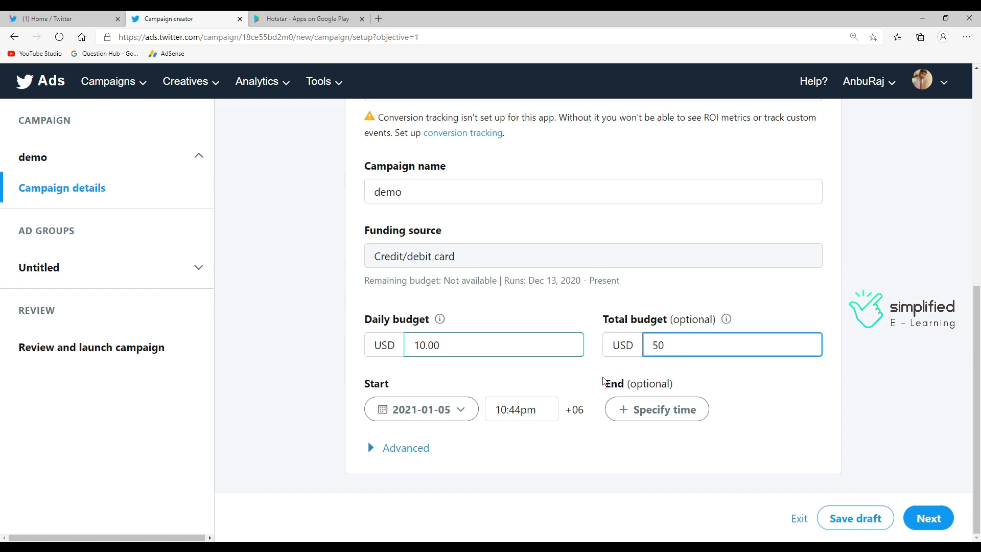
Set the campaign's start date to 2021-01-06 and continue to the ad group details.
{"action": "left_click", "coordinate": [448, 415]}
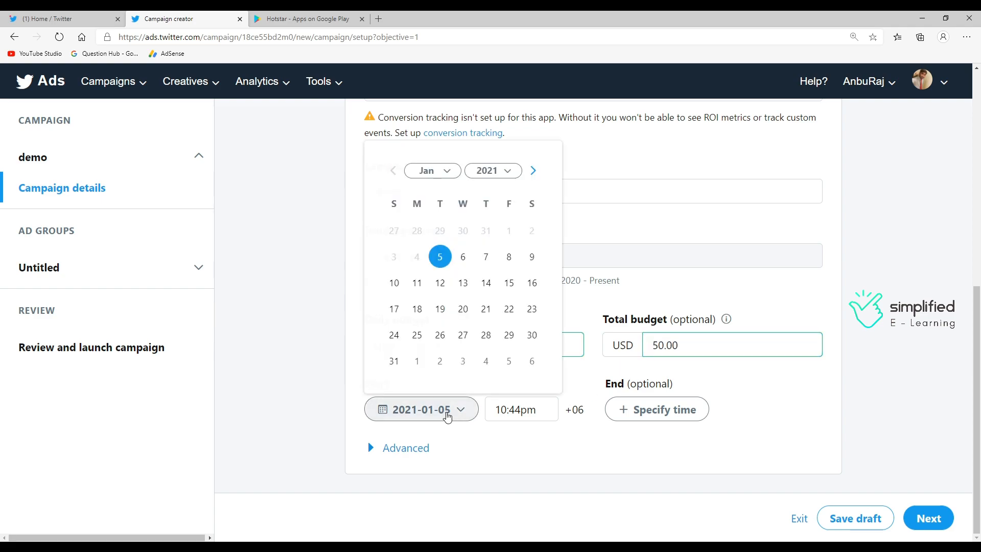
{"action": "left_click", "coordinate": [463, 257]}
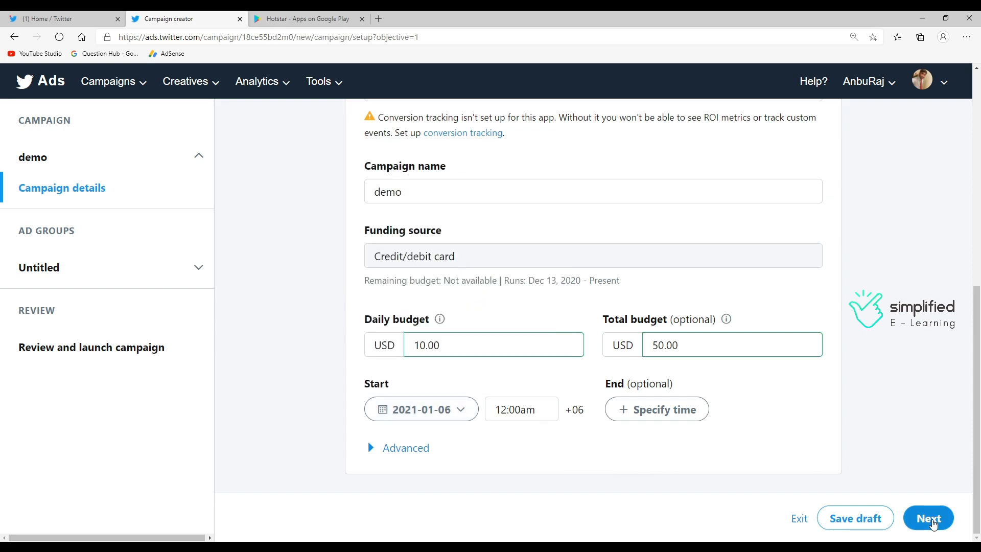
{"action": "left_click", "coordinate": [931, 522]}
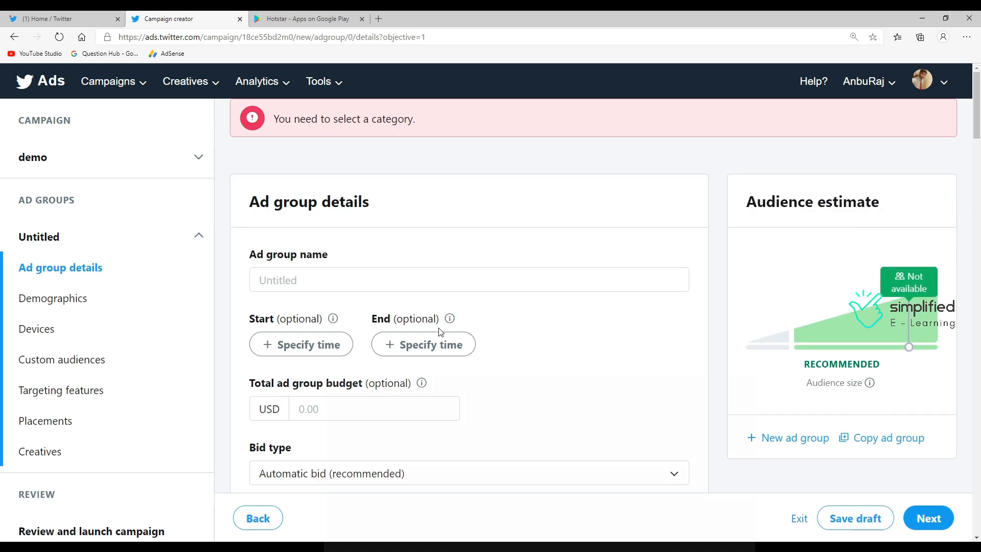
Name the ad group App-demo and set its total budget to 20 USD.
{"action": "left_click", "coordinate": [295, 279]}
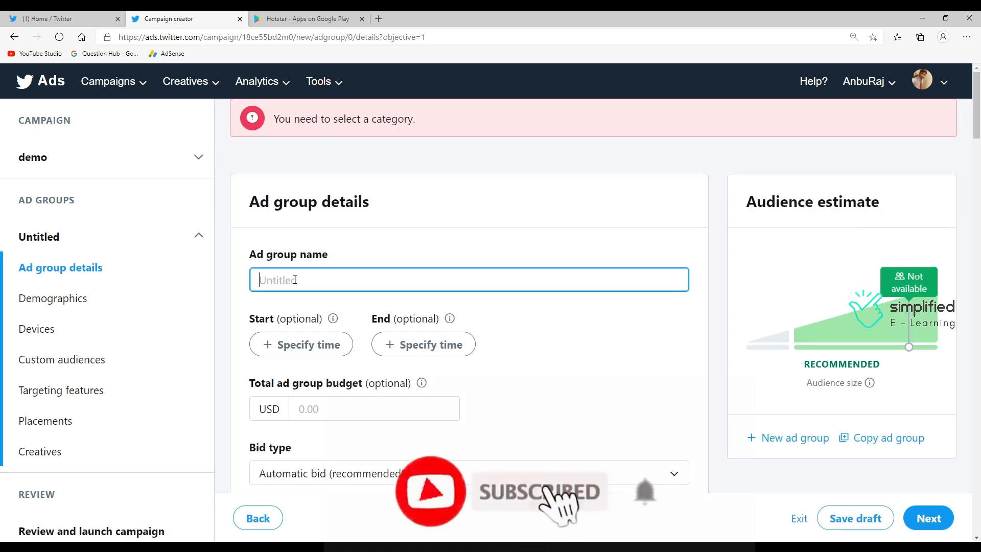
{"action": "type", "text": "App-demo"}
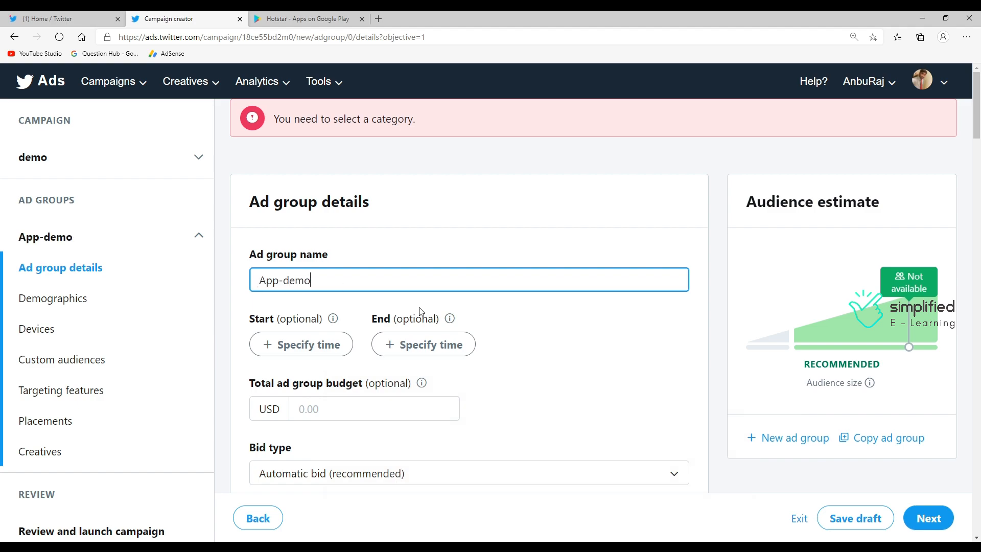
{"action": "scroll", "coordinate": [423, 327], "scroll_direction": "down", "scroll_amount": 1}
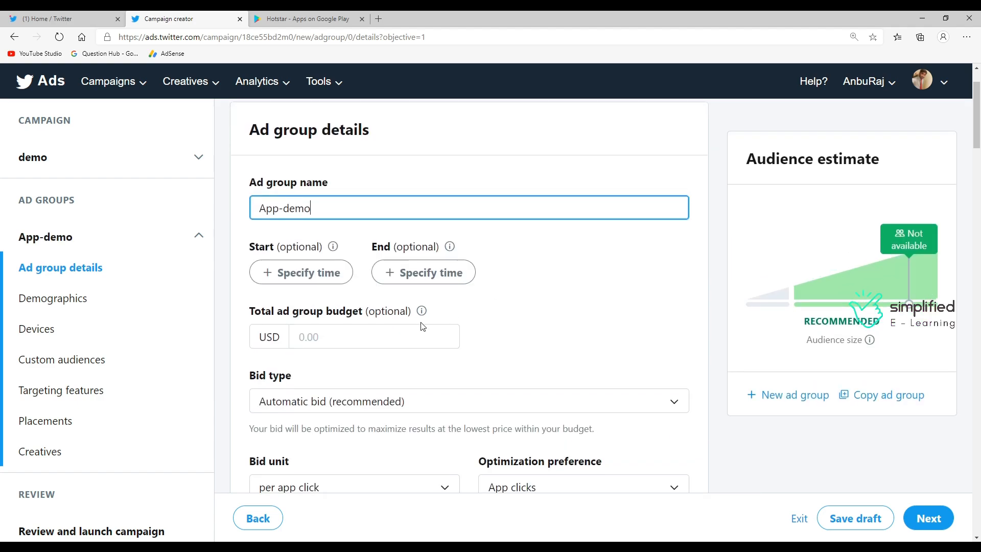
{"action": "left_click", "coordinate": [353, 337]}
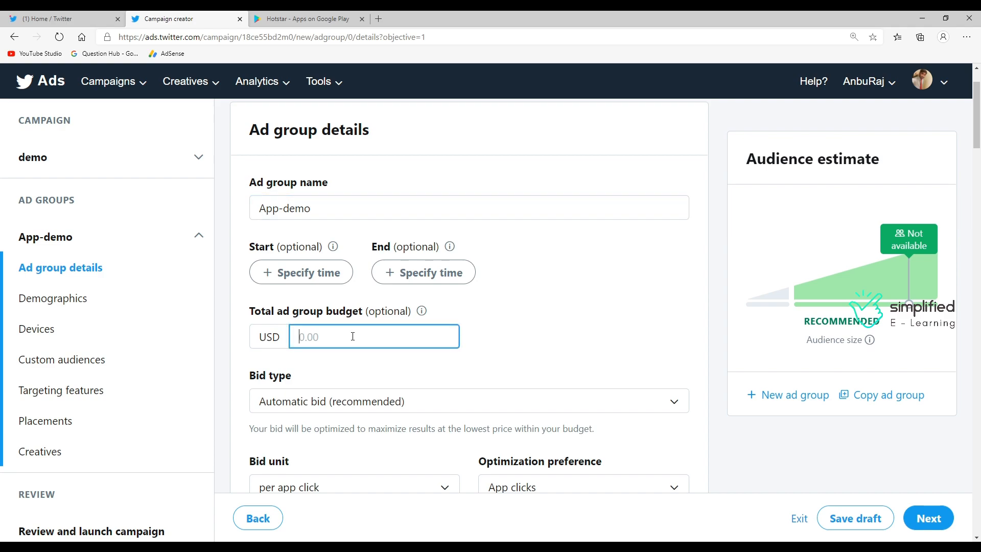
{"action": "type", "text": "20"}
{"action": "key", "text": "Tab"}
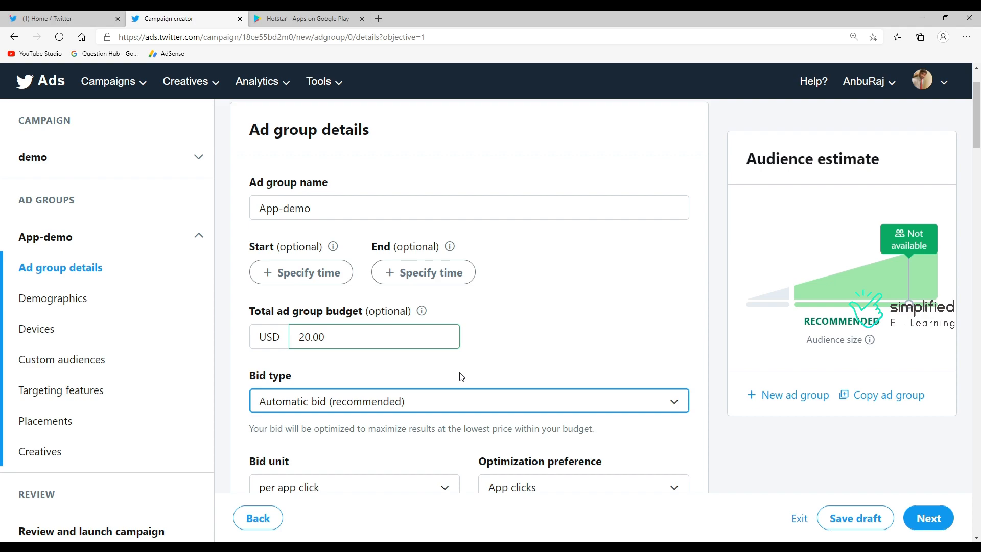
Examine the options available for the ad group's bid unit and optimization preference.
{"action": "scroll", "coordinate": [413, 235], "scroll_direction": "down", "scroll_amount": 4}
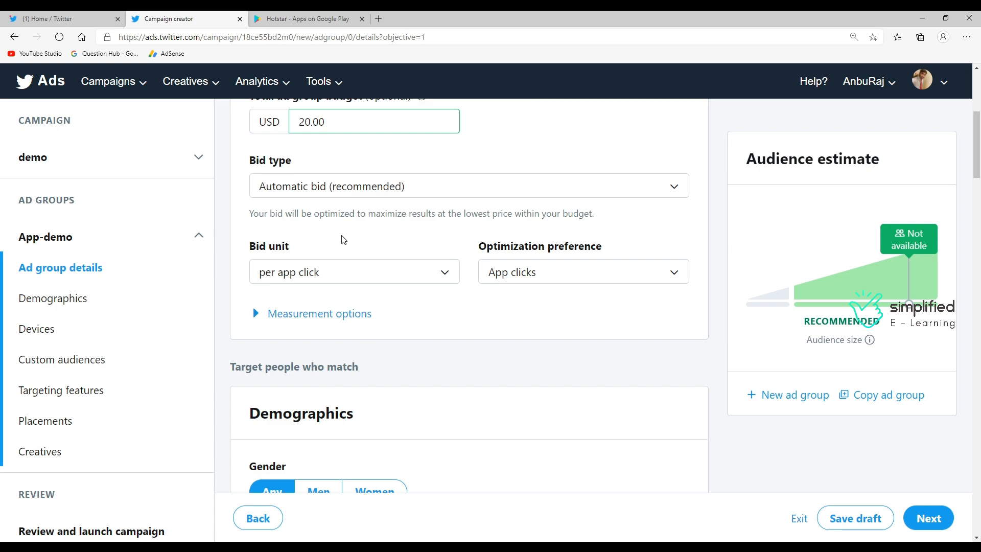
{"action": "left_click", "coordinate": [367, 273]}
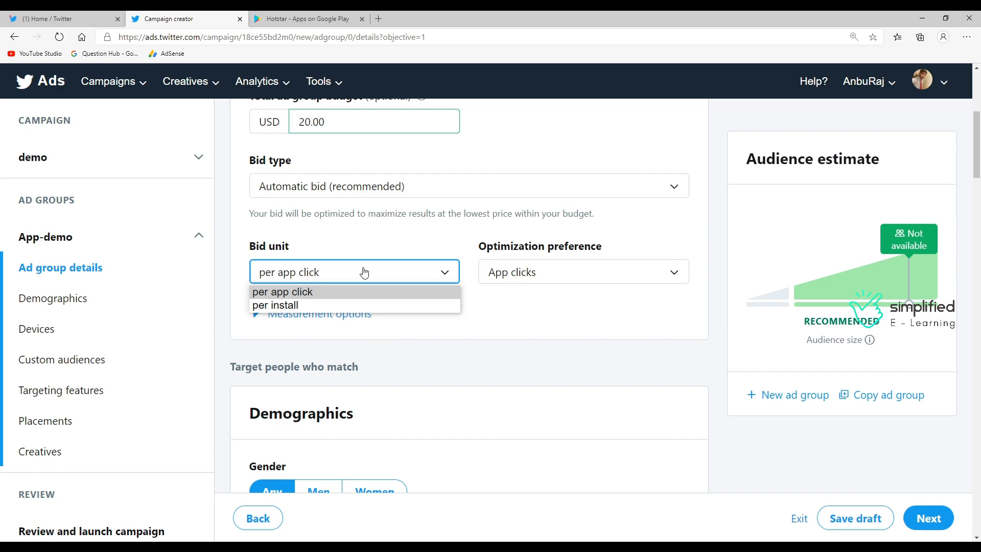
{"action": "left_click", "coordinate": [364, 273]}
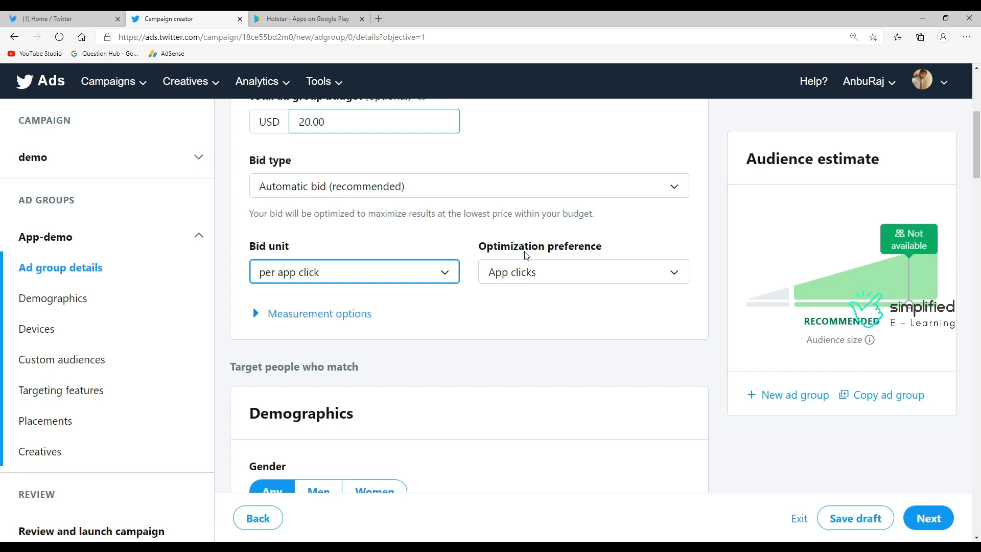
{"action": "left_click", "coordinate": [546, 272]}
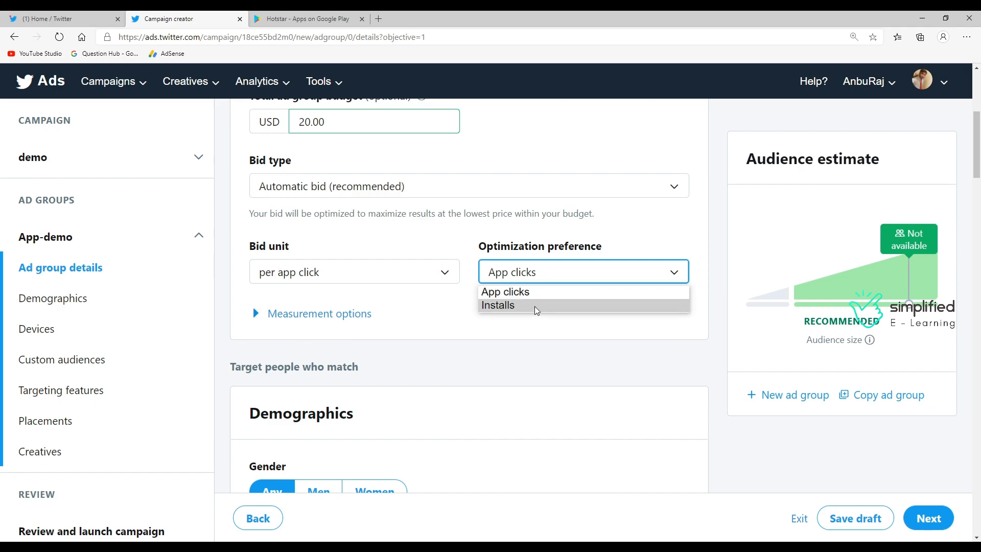
{"action": "left_click", "coordinate": [386, 274]}
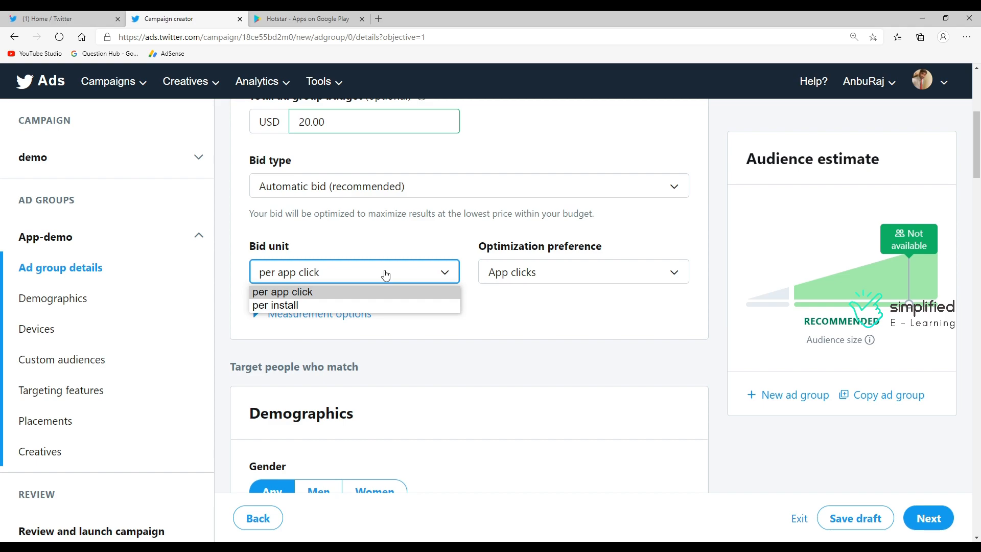
{"action": "left_click", "coordinate": [517, 321]}
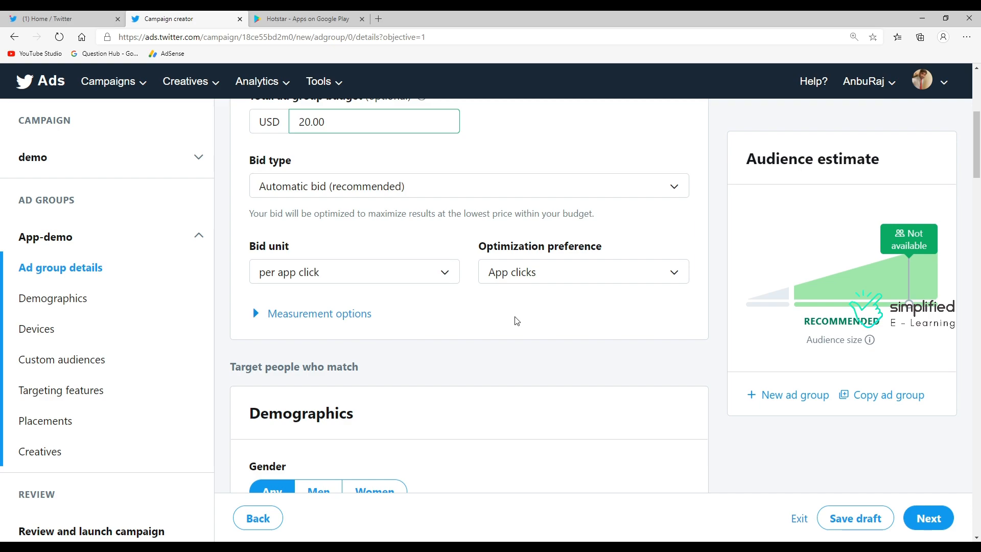
Add Tamil Nadu as an included location in the demographics and remove India.
{"action": "scroll", "coordinate": [517, 321], "scroll_direction": "down", "scroll_amount": 5}
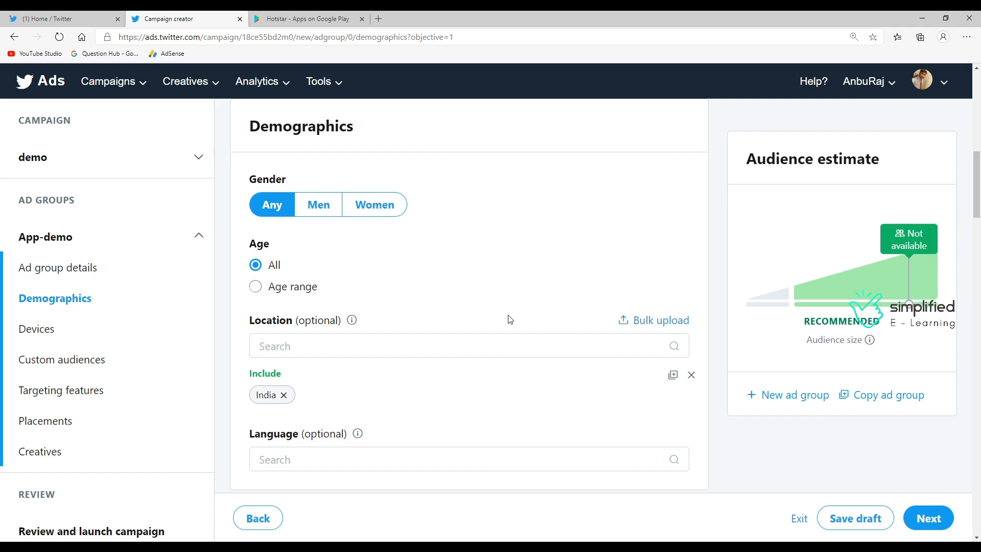
{"action": "scroll", "coordinate": [392, 335], "scroll_direction": "down", "scroll_amount": 3}
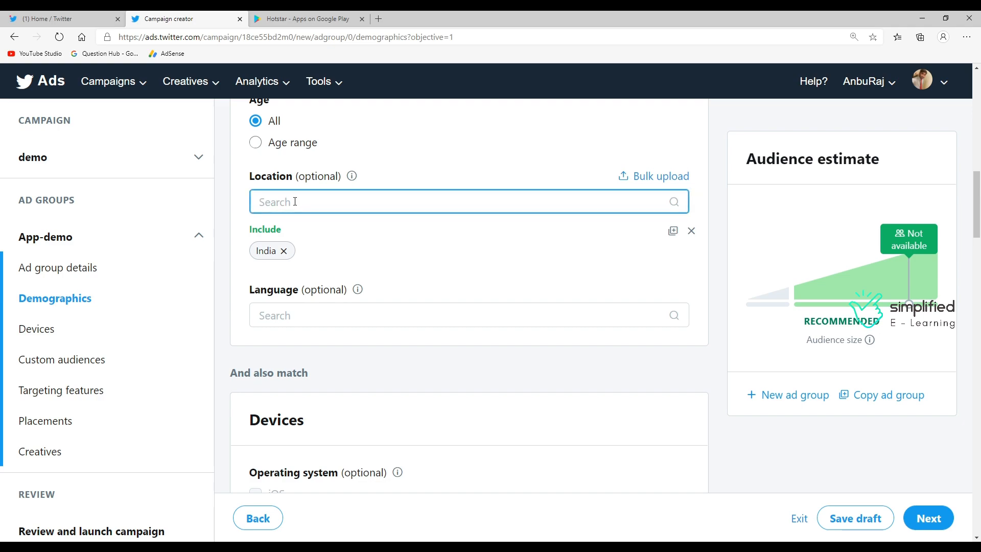
{"action": "type", "text": "tamil"}
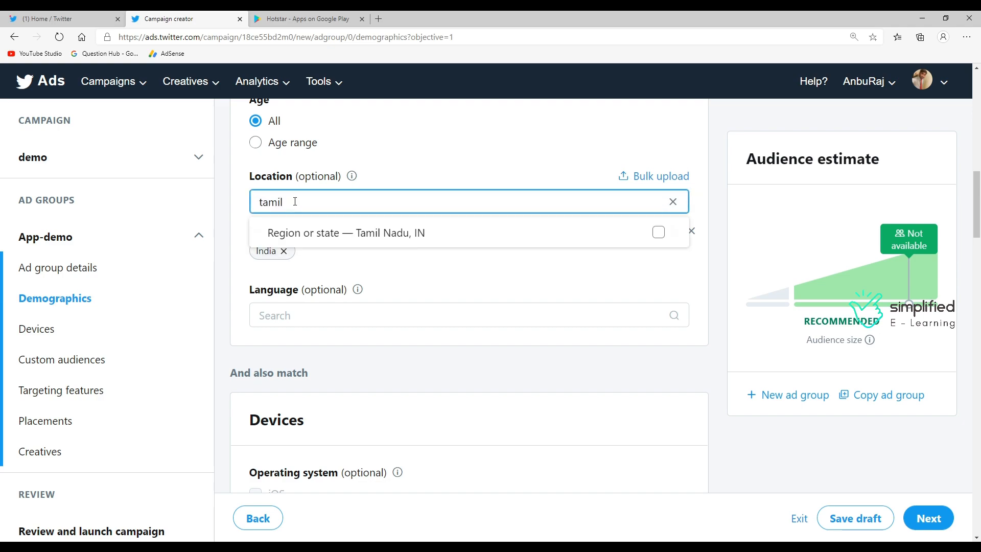
{"action": "left_click", "coordinate": [390, 233]}
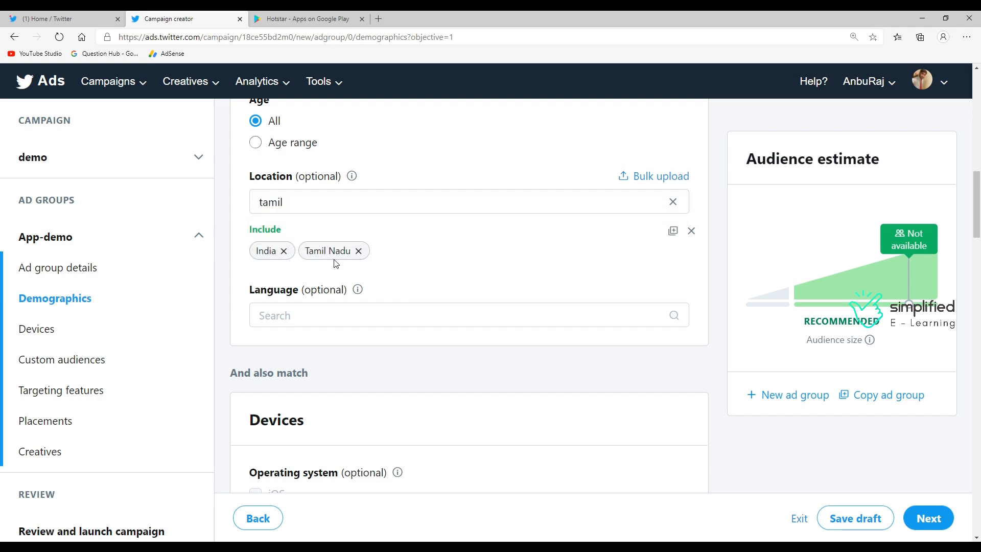
{"action": "left_click", "coordinate": [284, 251]}
Target the Android operating system in the device settings, leaving the version set to All.
{"action": "scroll", "coordinate": [291, 286], "scroll_direction": "down", "scroll_amount": 3}
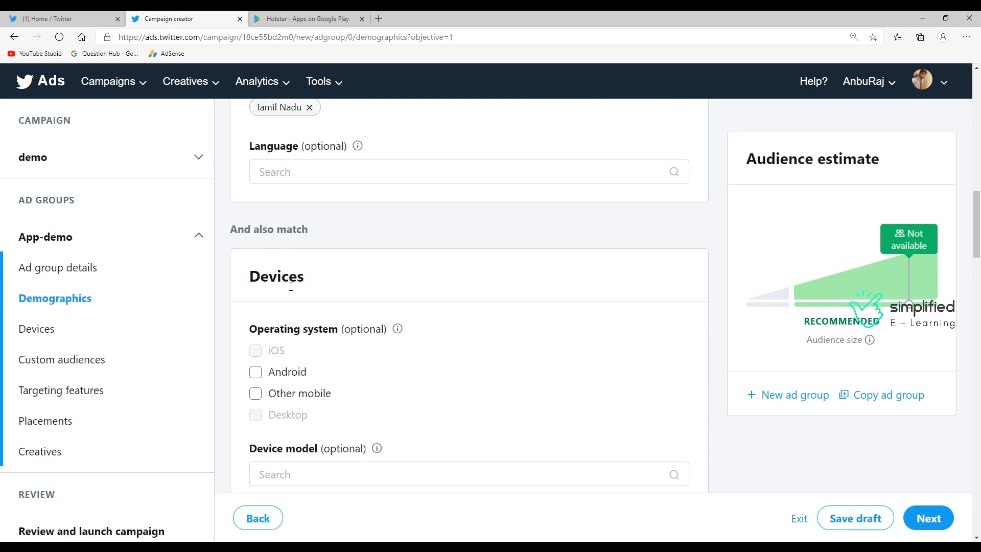
{"action": "scroll", "coordinate": [292, 291], "scroll_direction": "down", "scroll_amount": 1}
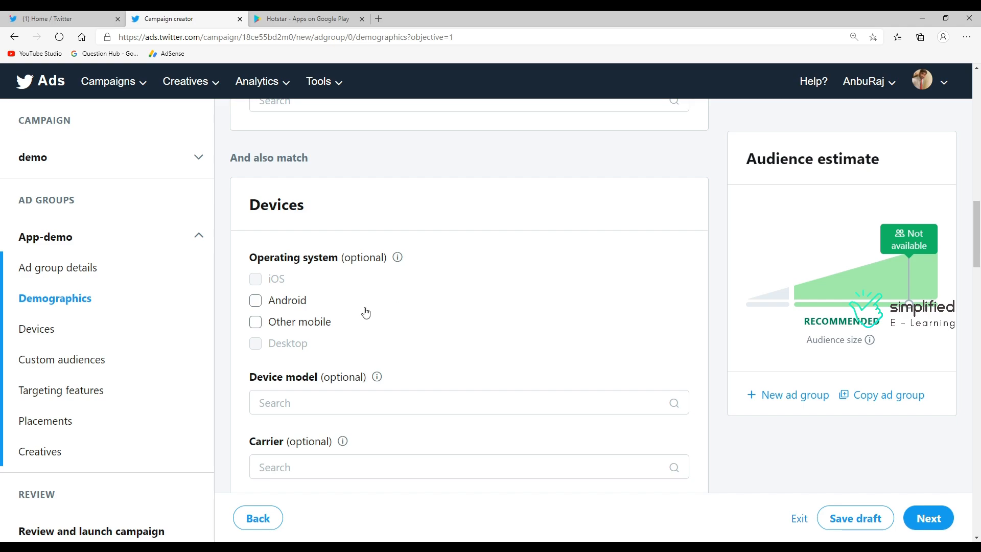
{"action": "left_click", "coordinate": [256, 300]}
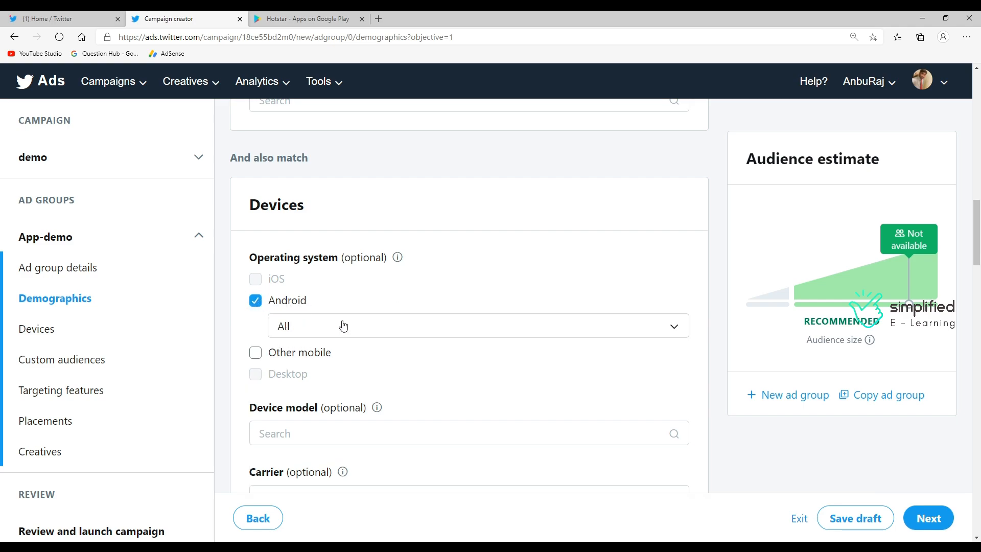
{"action": "left_click", "coordinate": [378, 333]}
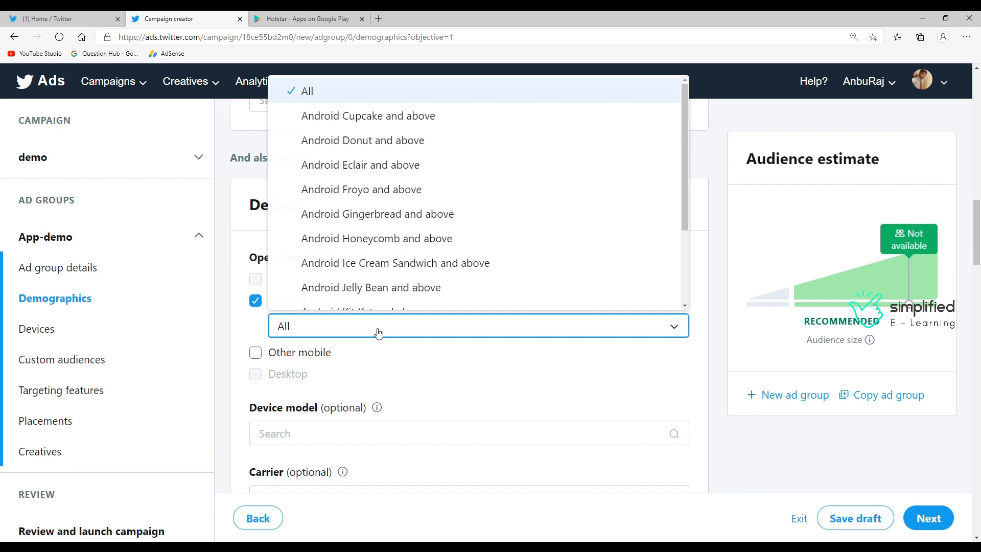
{"action": "left_click", "coordinate": [420, 371]}
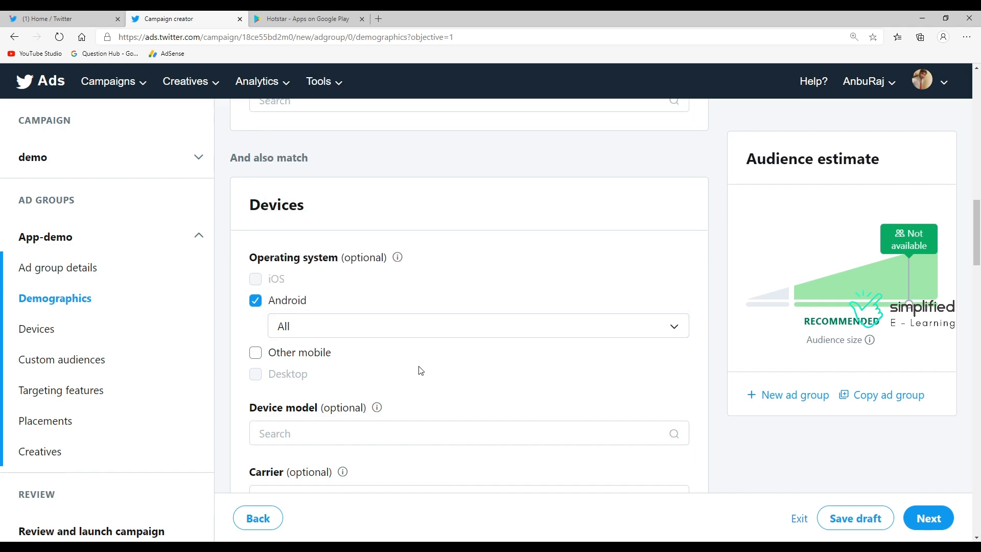
Try out Samsung Galaxy Grand as a targeted device model and clear the selection again.
{"action": "scroll", "coordinate": [420, 371], "scroll_direction": "down", "scroll_amount": 3}
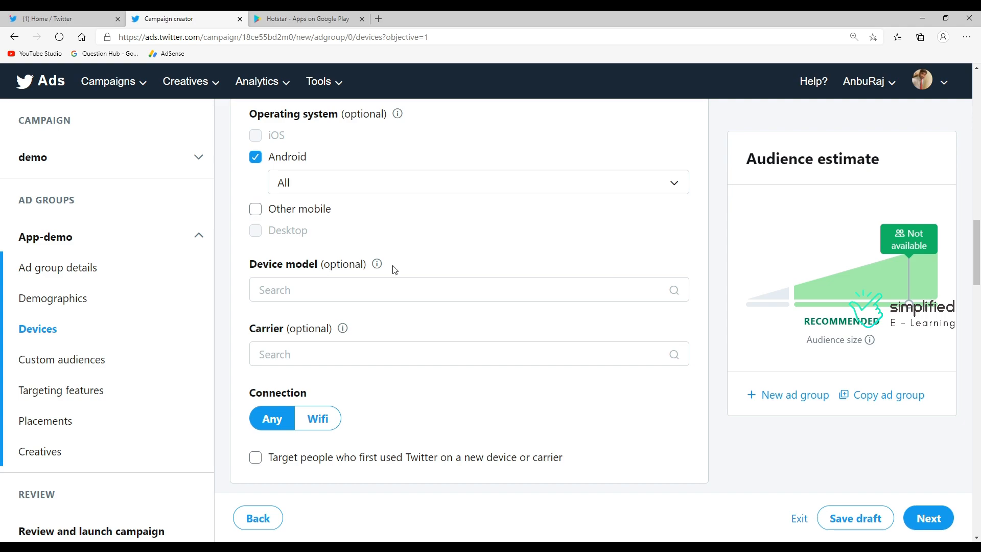
{"action": "left_click", "coordinate": [414, 295]}
{"action": "scroll", "coordinate": [364, 366], "scroll_direction": "down", "scroll_amount": 5}
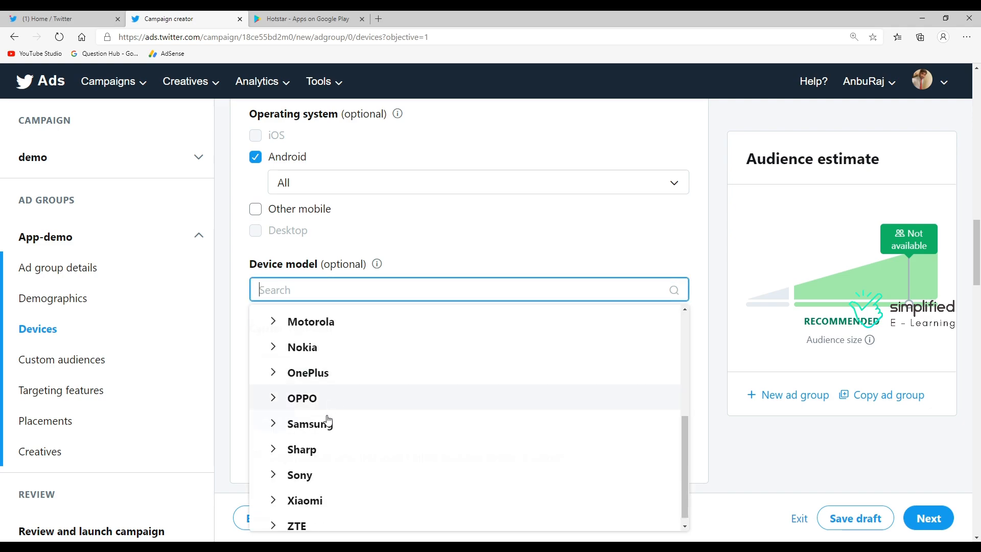
{"action": "left_click", "coordinate": [316, 432]}
{"action": "scroll", "coordinate": [316, 438], "scroll_direction": "down", "scroll_amount": 4}
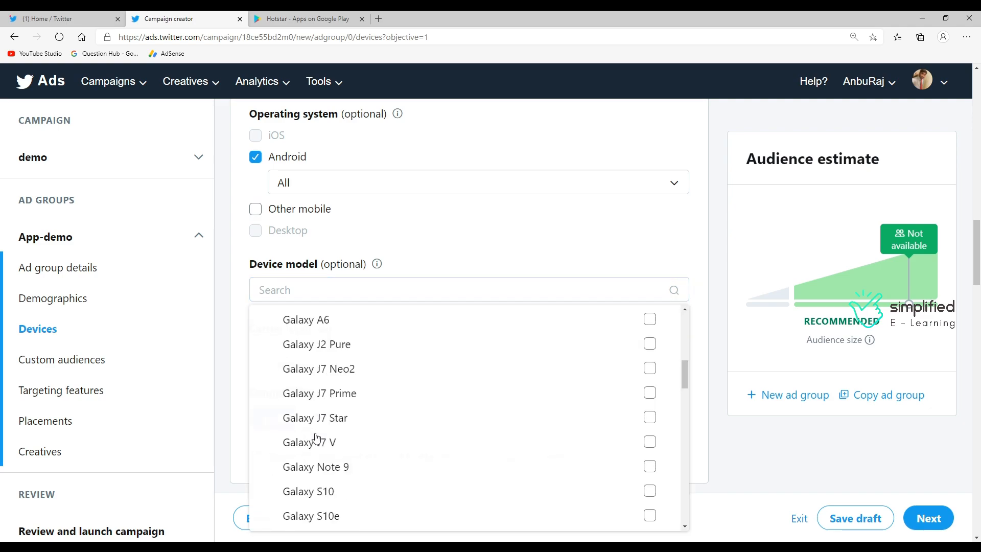
{"action": "scroll", "coordinate": [391, 431], "scroll_direction": "down", "scroll_amount": 5}
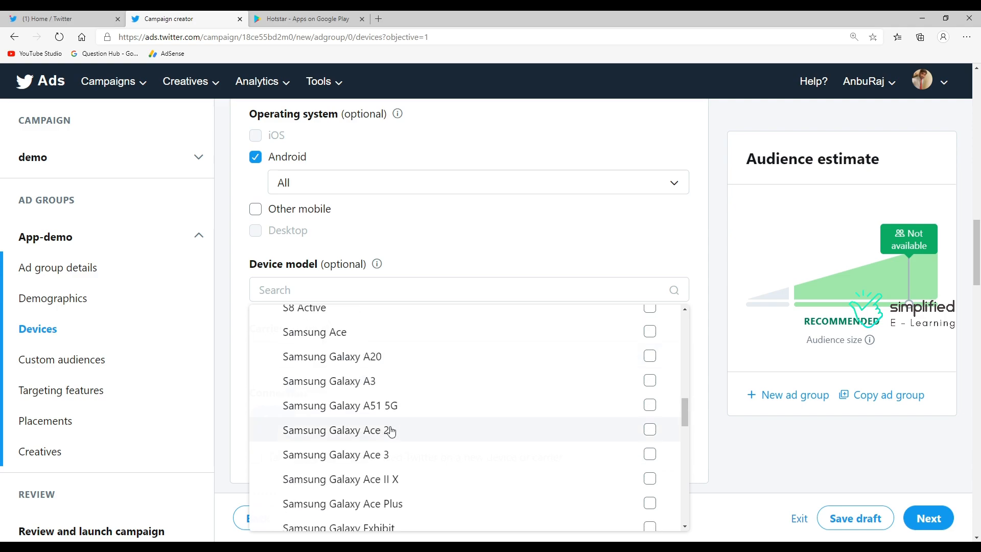
{"action": "scroll", "coordinate": [391, 431], "scroll_direction": "down", "scroll_amount": 4}
{"action": "left_click", "coordinate": [457, 407]}
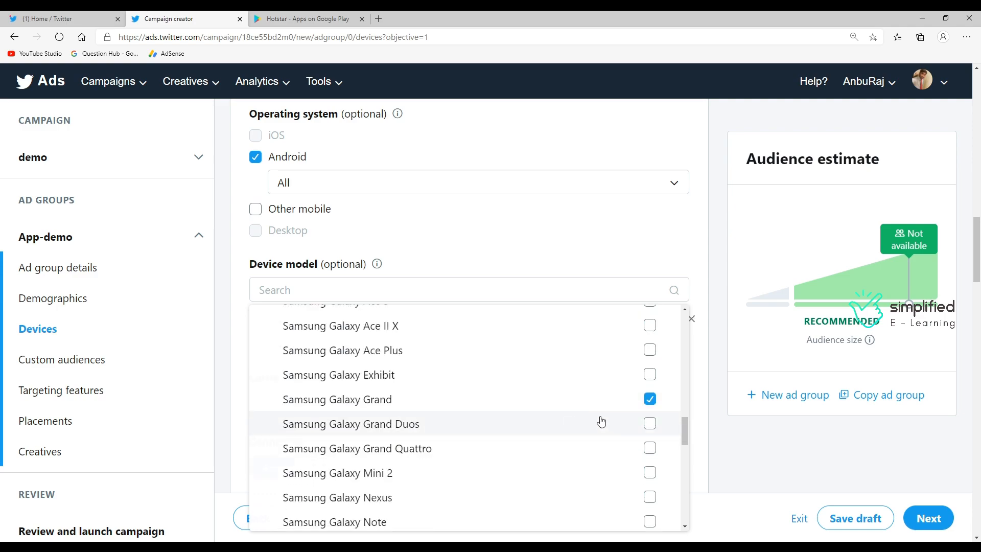
{"action": "left_click", "coordinate": [601, 423]}
{"action": "left_click", "coordinate": [601, 422]}
{"action": "left_click", "coordinate": [602, 407]}
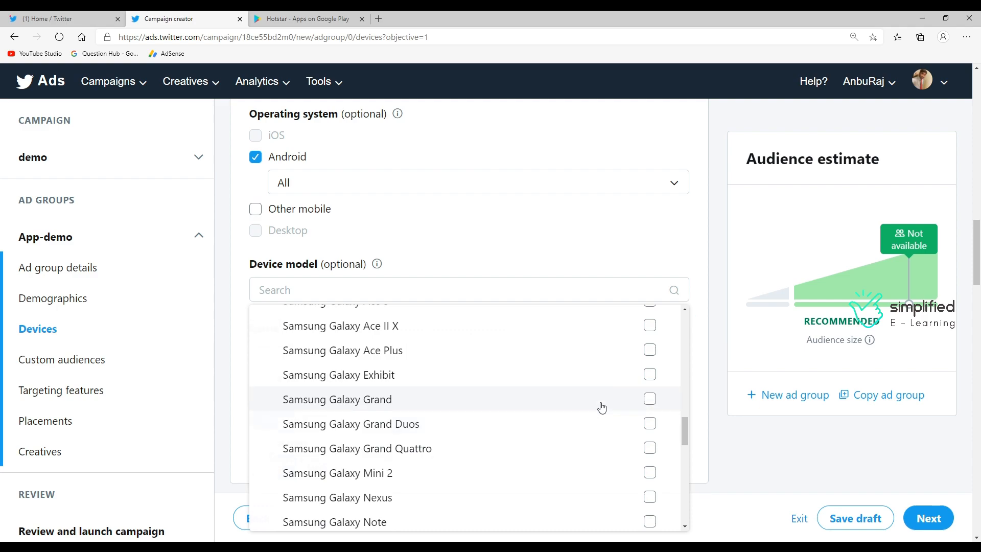
{"action": "left_click", "coordinate": [582, 221]}
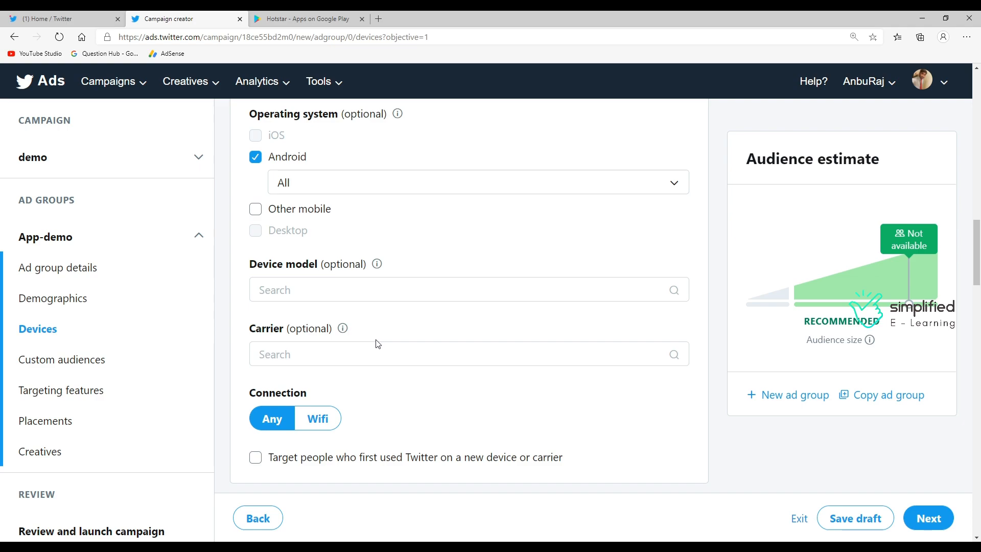
Turn off extending the ad placements to the Twitter Audience Platform.
{"action": "scroll", "coordinate": [378, 344], "scroll_direction": "down", "scroll_amount": 5}
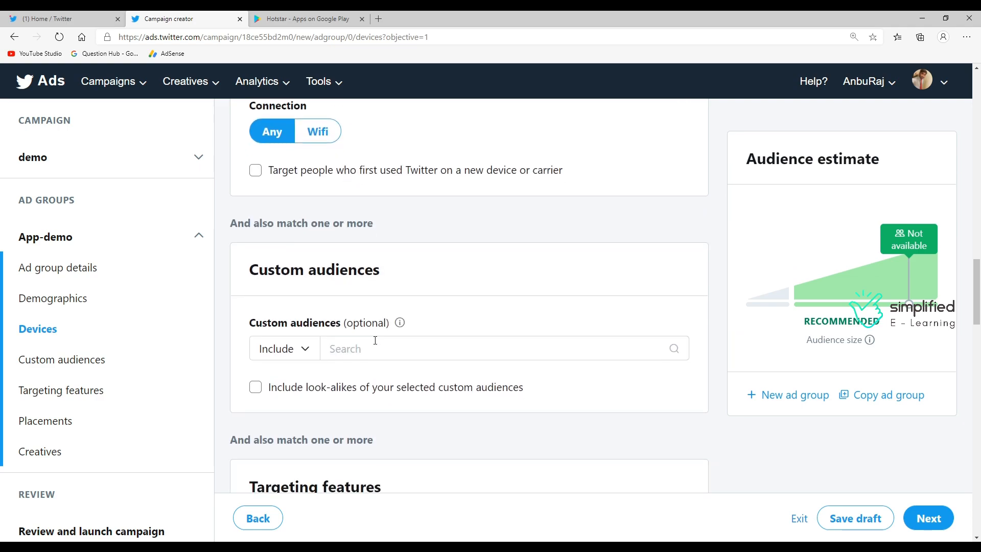
{"action": "scroll", "coordinate": [373, 339], "scroll_direction": "down", "scroll_amount": 1}
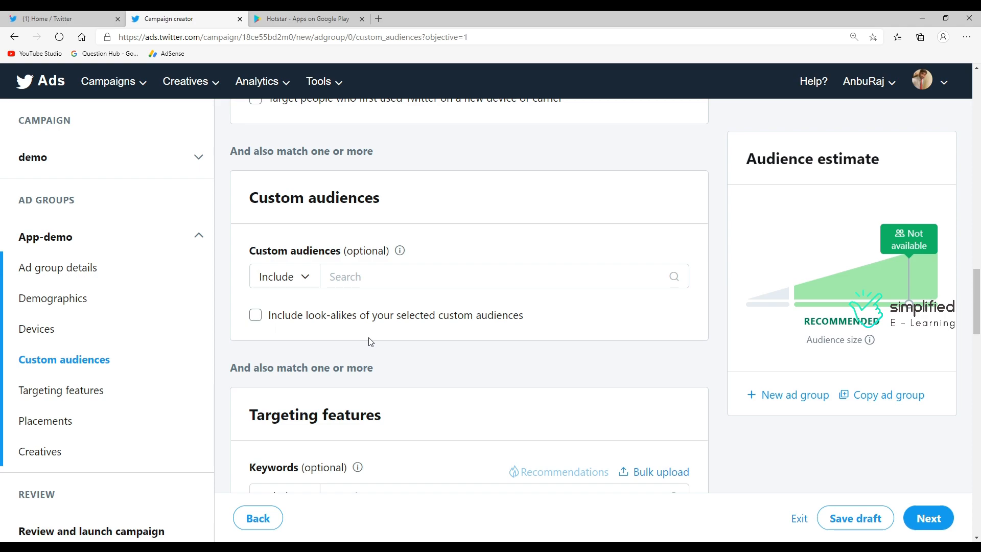
{"action": "scroll", "coordinate": [371, 341], "scroll_direction": "down", "scroll_amount": 5}
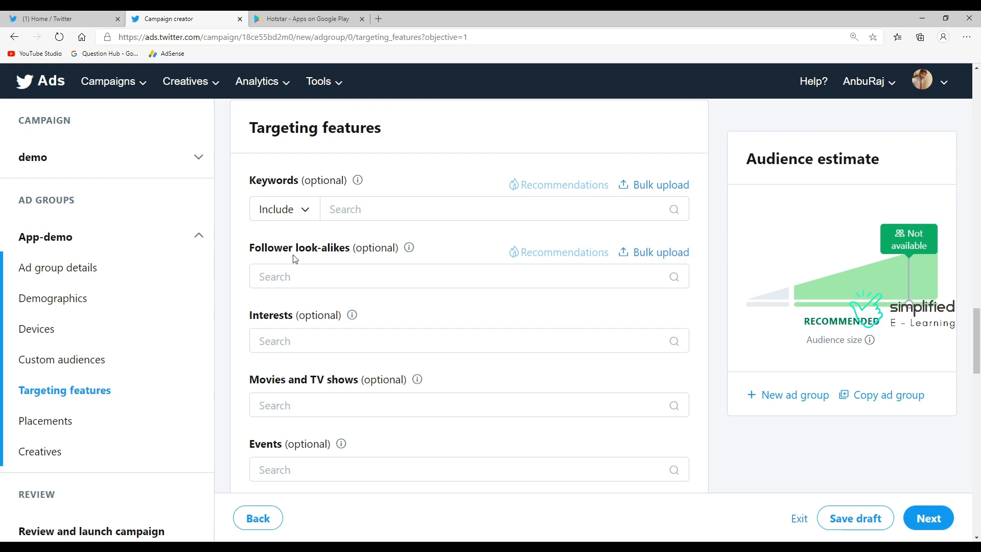
{"action": "scroll", "coordinate": [295, 259], "scroll_direction": "down", "scroll_amount": 5}
{"action": "scroll", "coordinate": [298, 256], "scroll_direction": "down", "scroll_amount": 4}
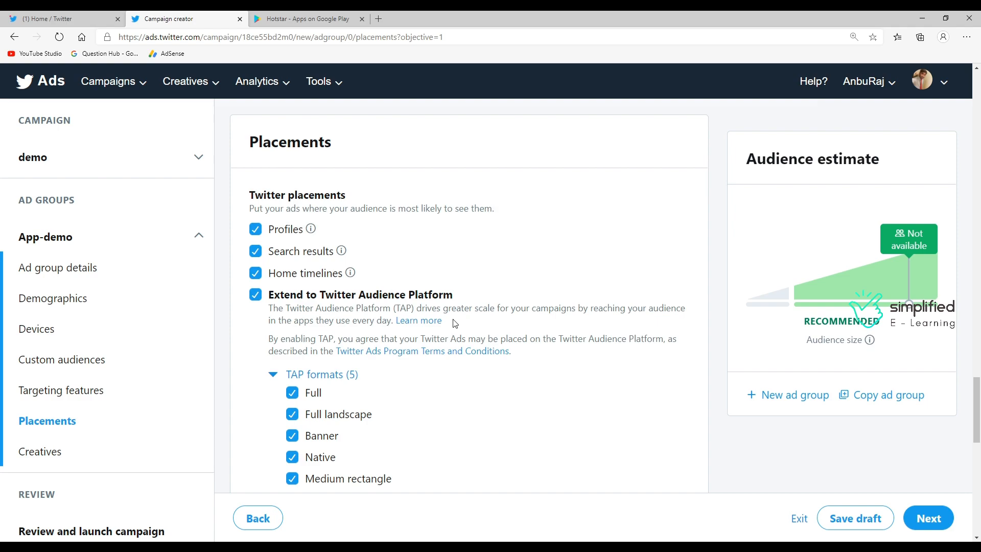
{"action": "left_click", "coordinate": [256, 295]}
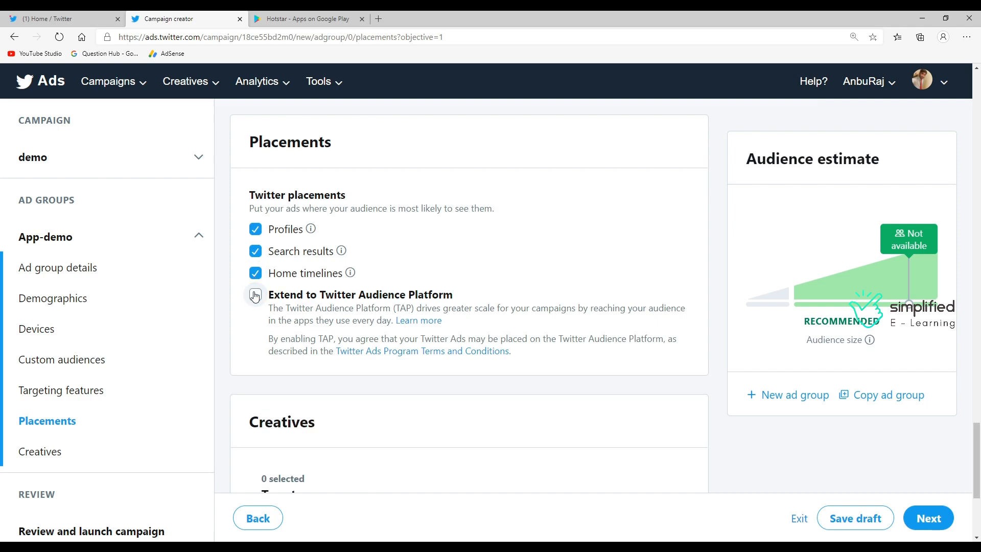
Compose a new tweet as the creative with the text "Simplified E-learning will teach you about how to grow your business online.".
{"action": "scroll", "coordinate": [339, 408], "scroll_direction": "down", "scroll_amount": 4}
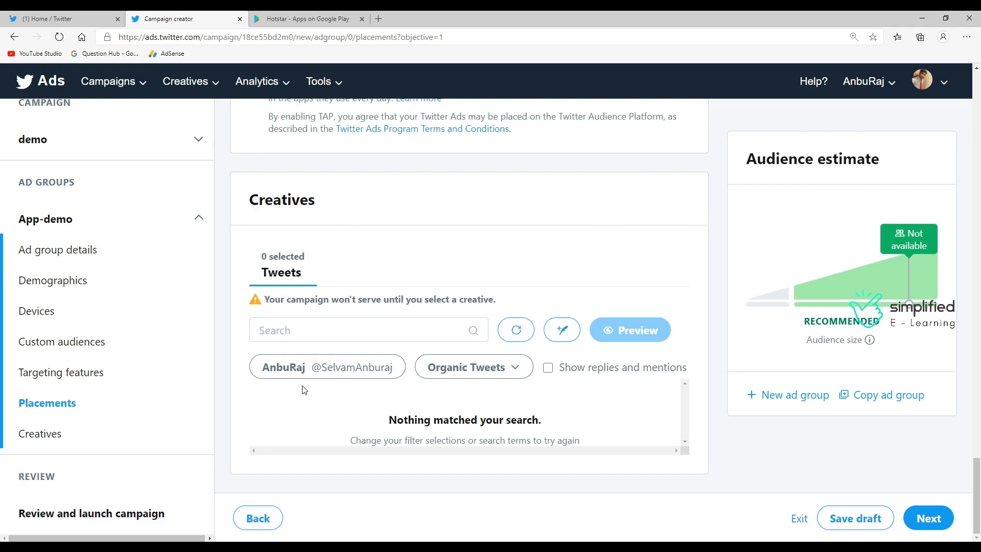
{"action": "left_click", "coordinate": [561, 335]}
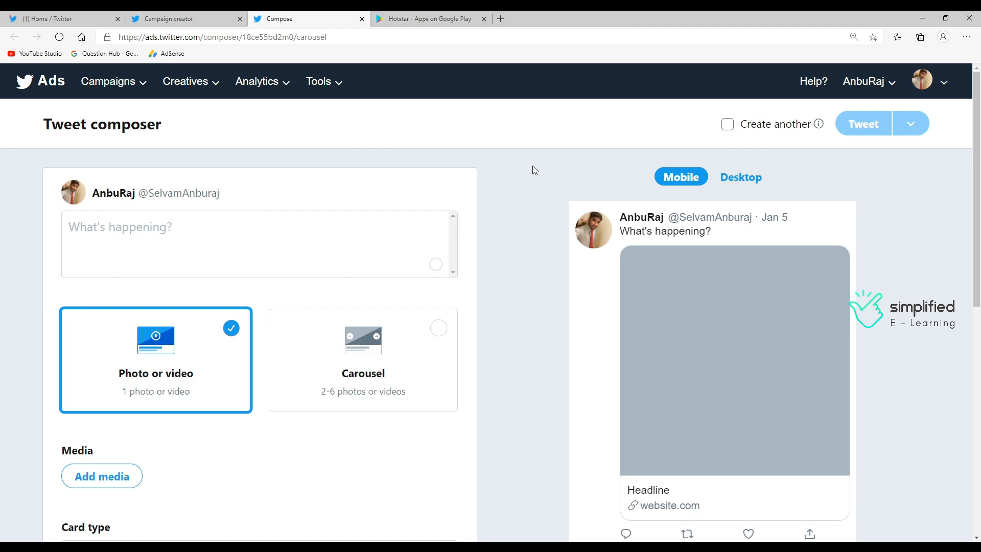
{"action": "left_click", "coordinate": [108, 237]}
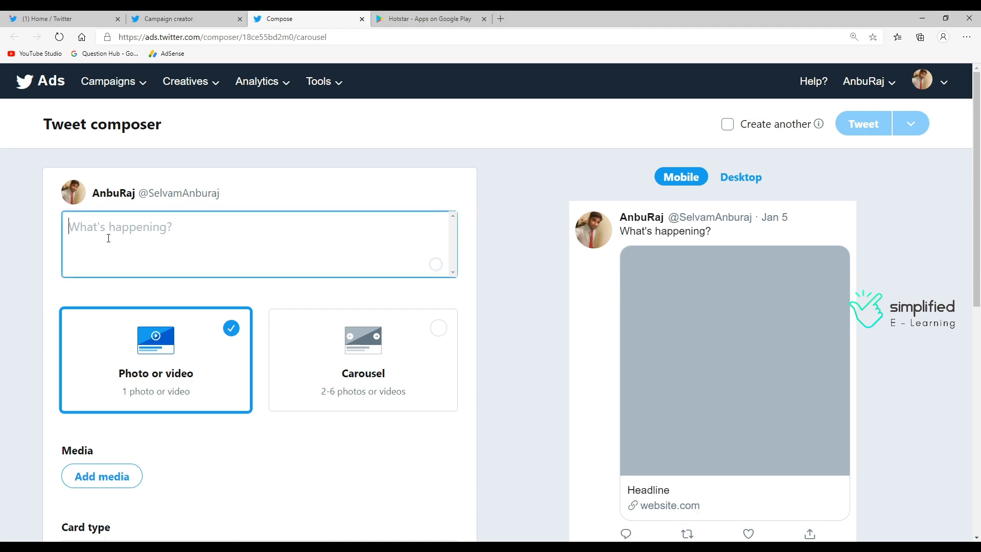
{"action": "type", "text": "Simplified E-learning will teach you about how to grow your business online."}
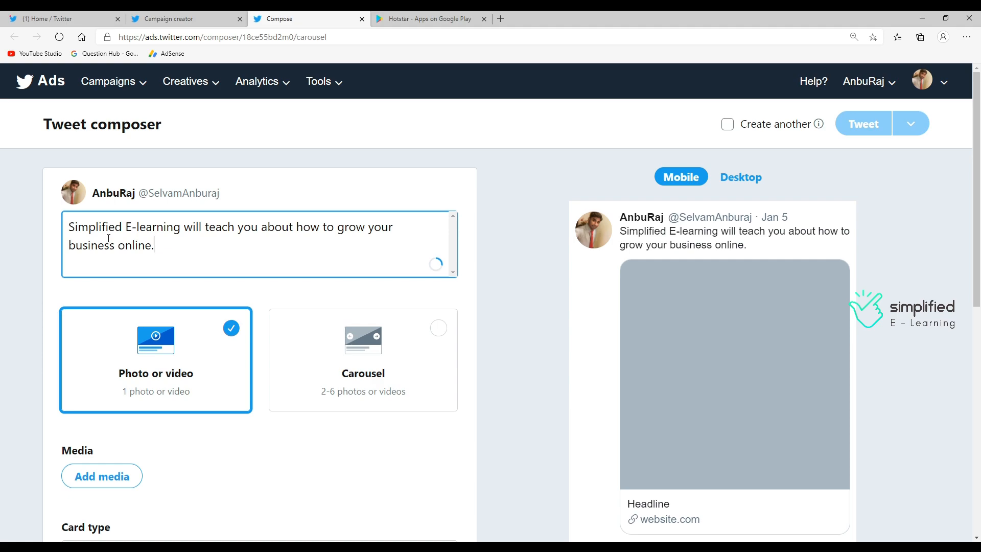
Switch the tweet's media format to Carousel and upload the blue "Lazy kiya re" image as its first photo.
{"action": "scroll", "coordinate": [146, 306], "scroll_direction": "down", "scroll_amount": 1}
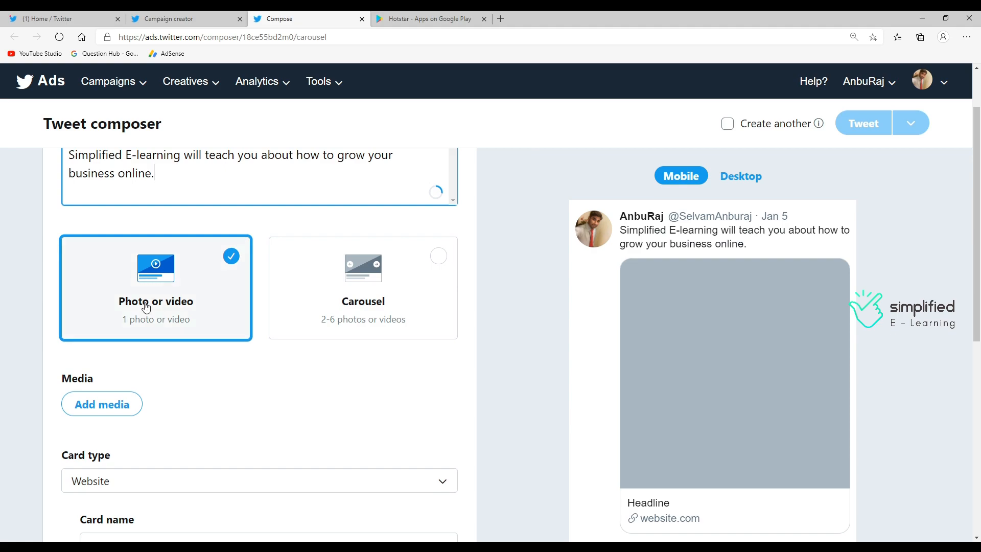
{"action": "left_click", "coordinate": [339, 306]}
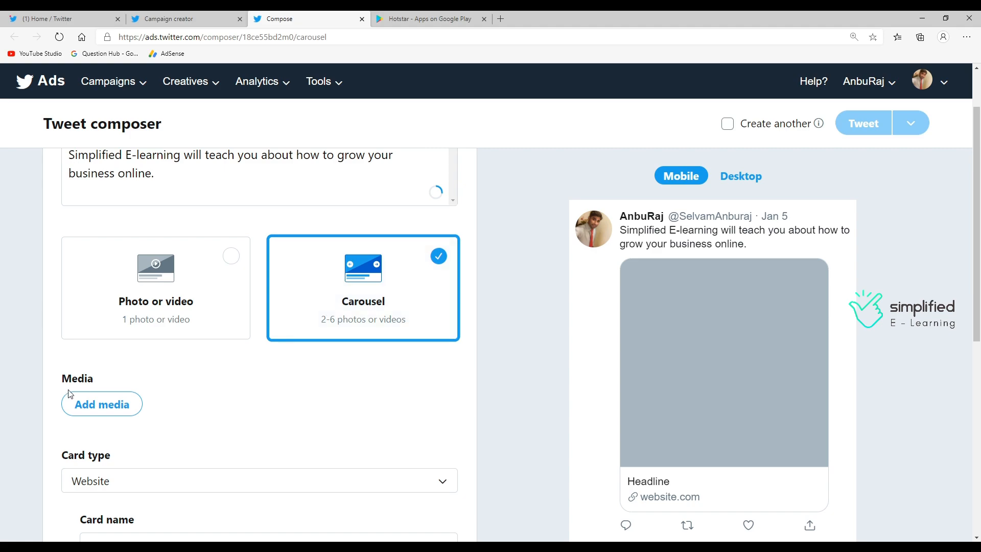
{"action": "left_click", "coordinate": [100, 407]}
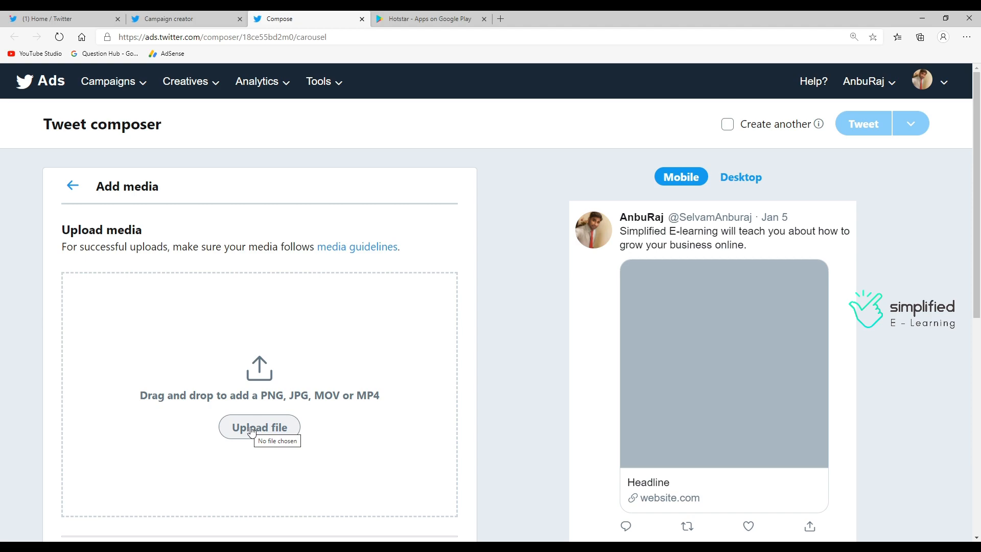
{"action": "left_click", "coordinate": [251, 429]}
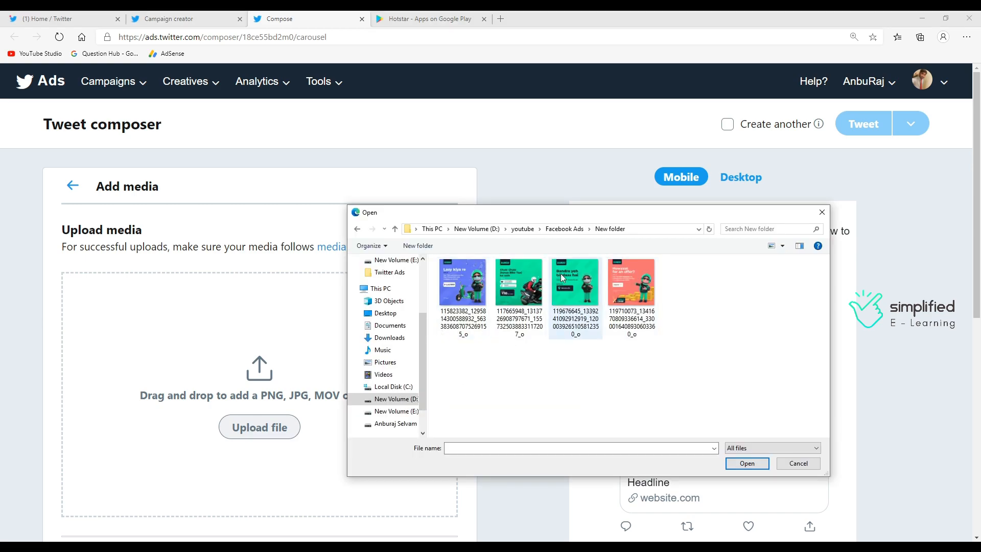
{"action": "left_click", "coordinate": [481, 288]}
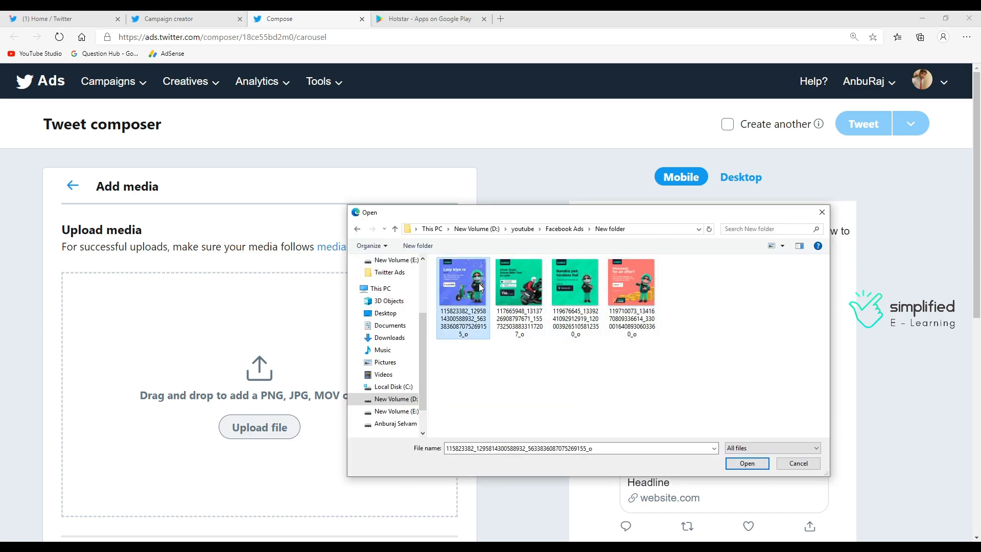
{"action": "left_click", "coordinate": [746, 463]}
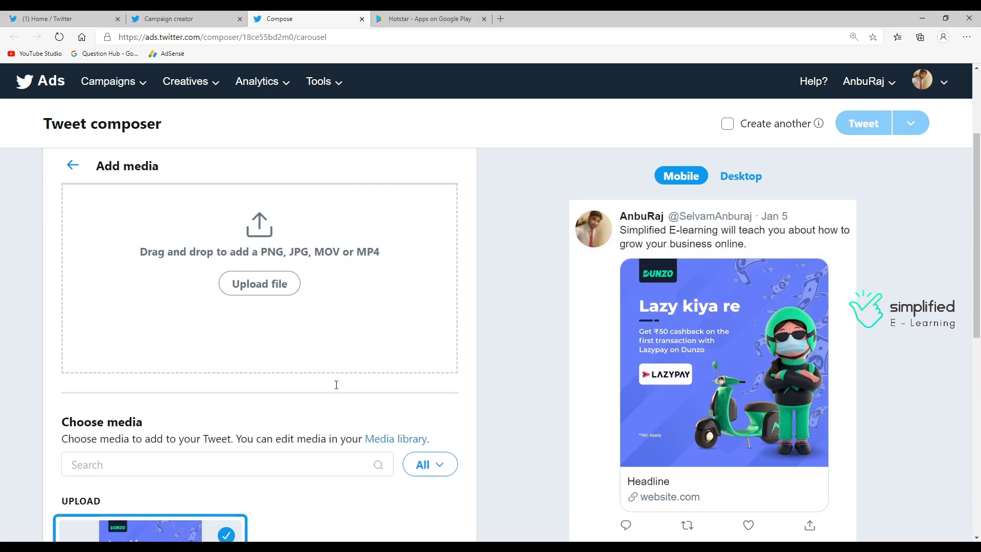
Upload the "Chale Chalo Dunzo Bike Taxi ke sath", "Bandra yeh bindaas hai" and "Howzzat for an offer?" images to the carousel.
{"action": "left_click", "coordinate": [256, 433]}
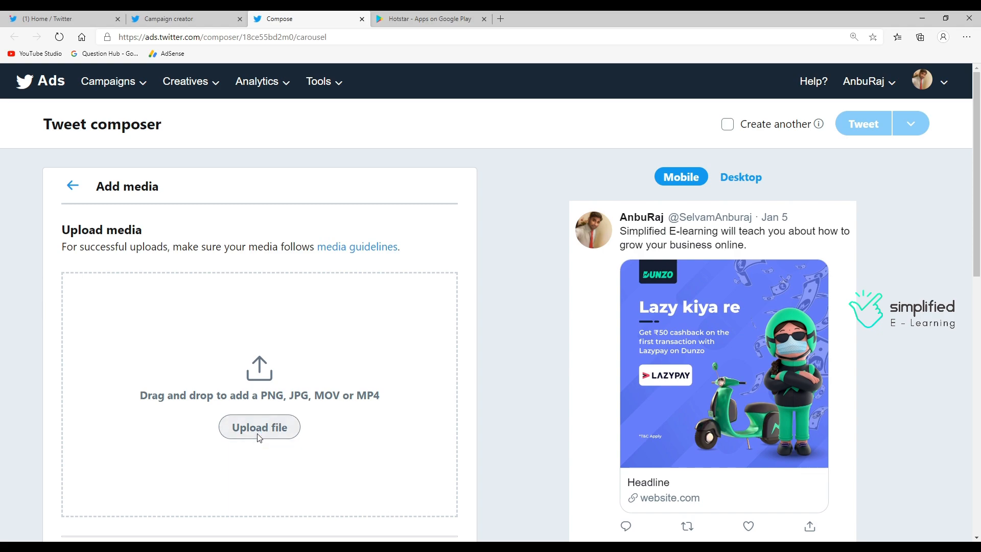
{"action": "left_click", "coordinate": [541, 317]}
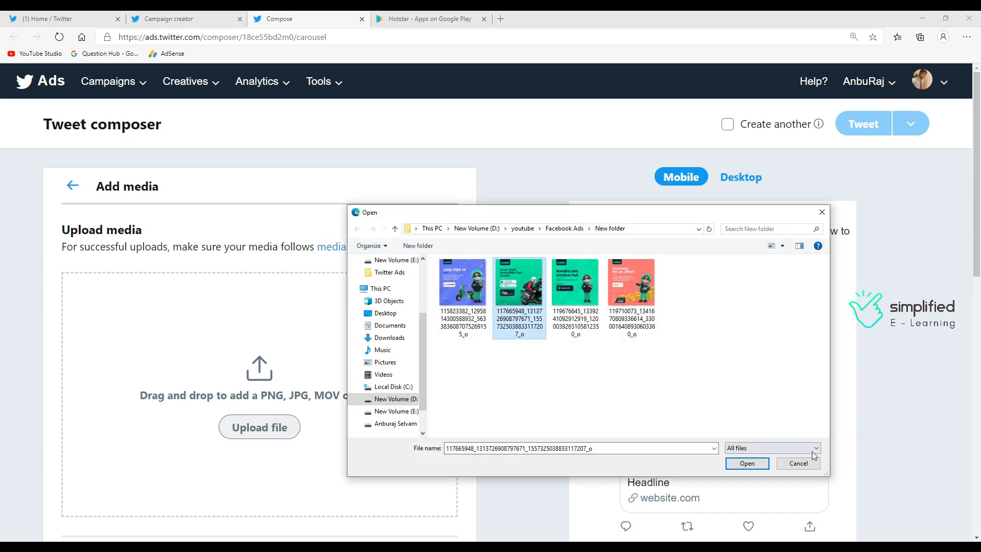
{"action": "left_click", "coordinate": [747, 463]}
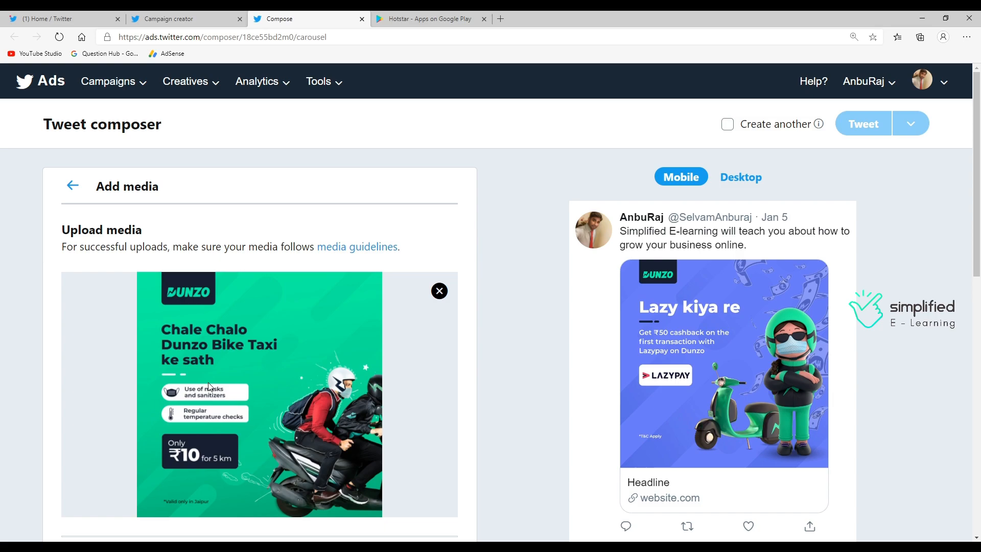
{"action": "left_click", "coordinate": [244, 439]}
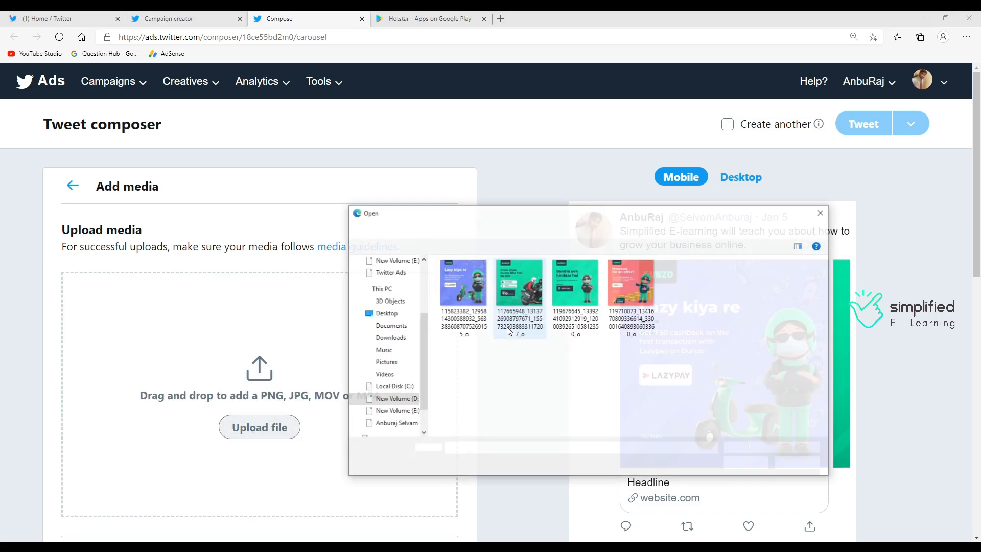
{"action": "left_click", "coordinate": [576, 291]}
{"action": "left_click", "coordinate": [740, 463]}
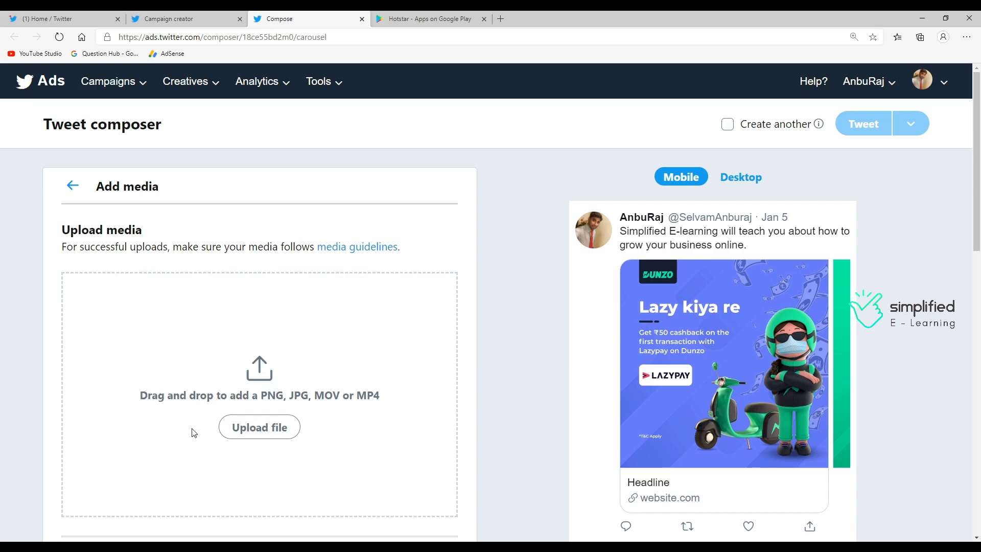
{"action": "left_click", "coordinate": [261, 438]}
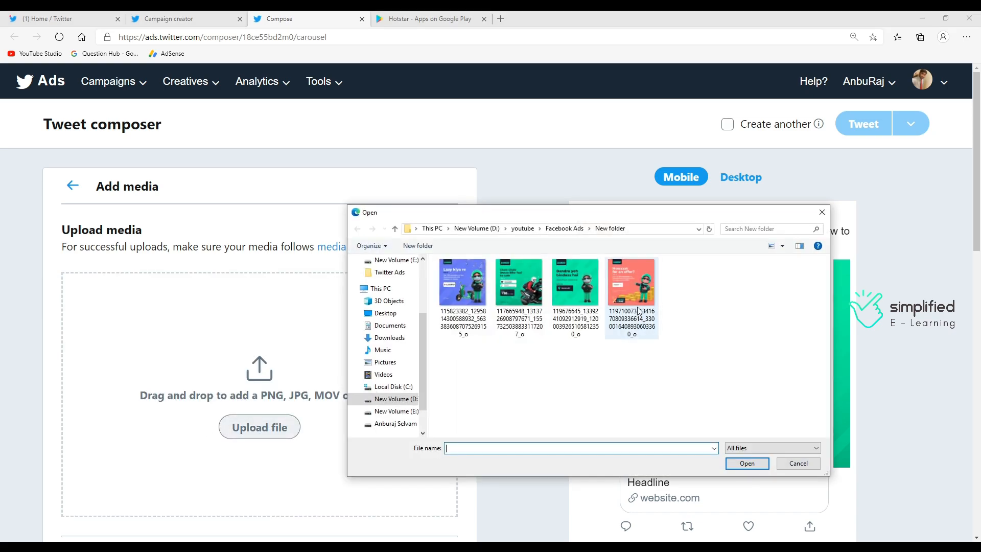
{"action": "left_click", "coordinate": [640, 302]}
{"action": "left_click", "coordinate": [747, 463]}
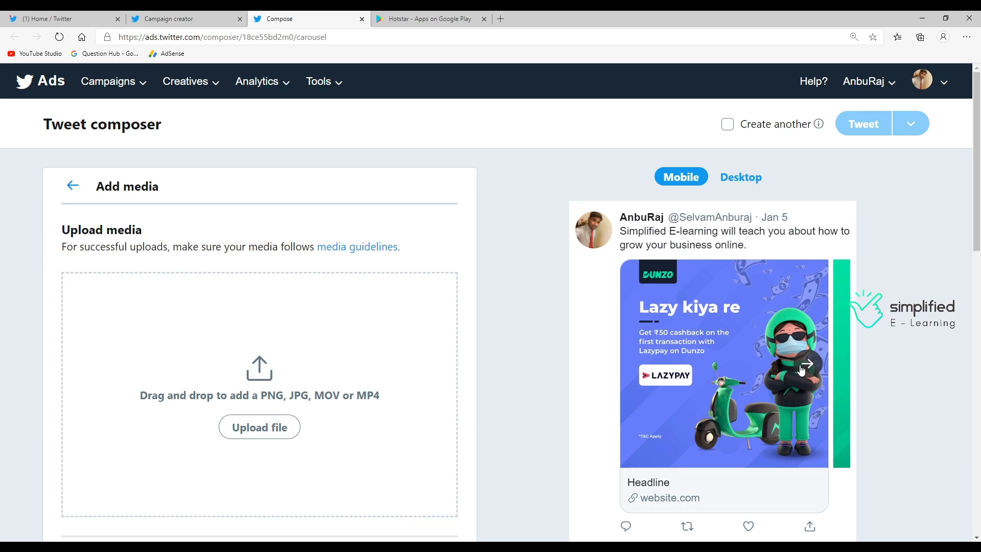
Page through the carousel in the mobile preview and review the selected images in the uploads.
{"action": "left_click", "coordinate": [805, 363]}
{"action": "left_click", "coordinate": [805, 364]}
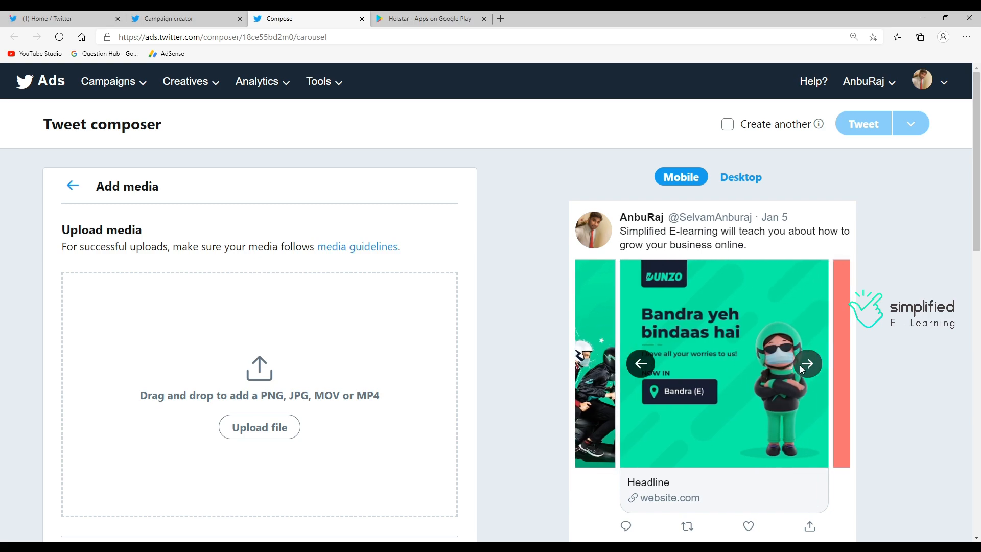
{"action": "left_click", "coordinate": [806, 364]}
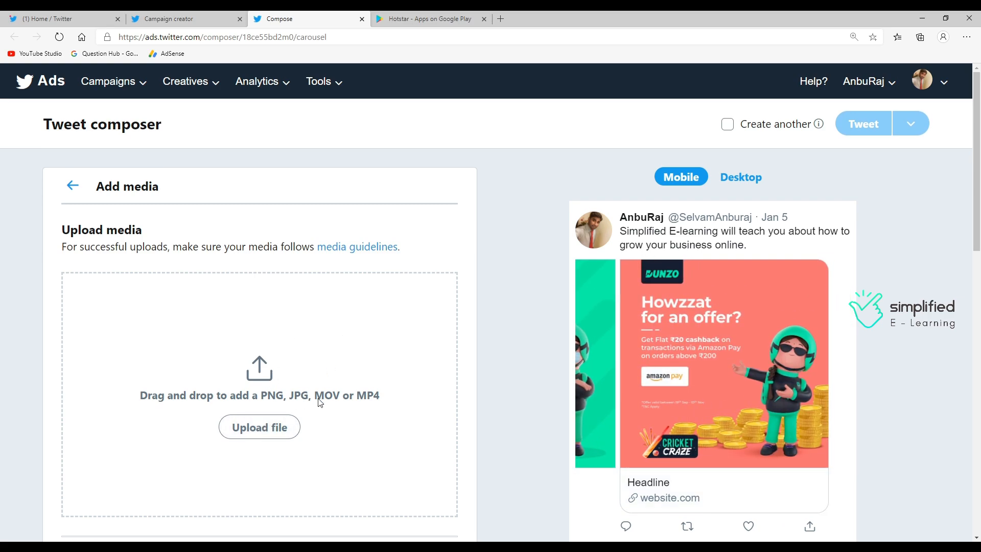
{"action": "scroll", "coordinate": [304, 401], "scroll_direction": "down", "scroll_amount": 2}
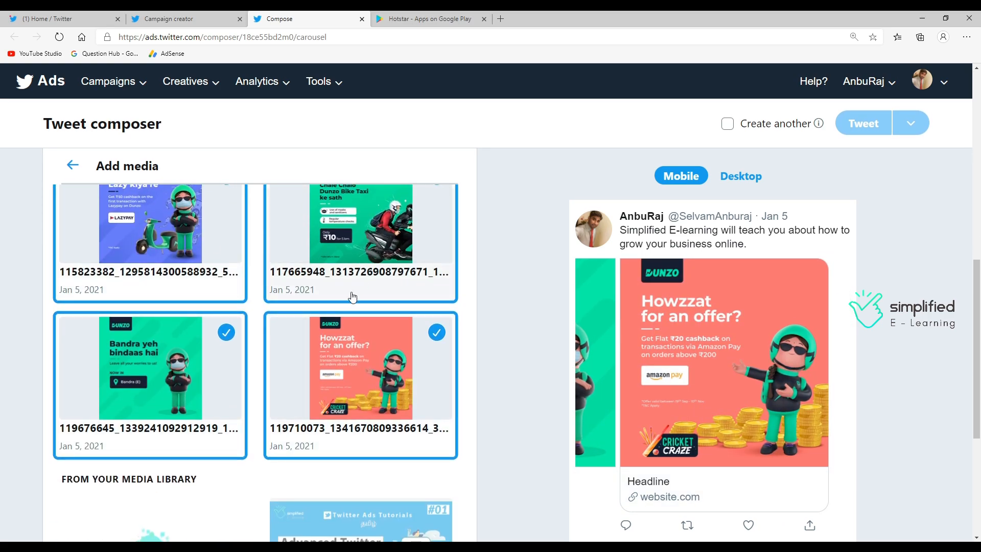
Finish adding media and set the carousel's card type to App.
{"action": "left_click", "coordinate": [72, 165]}
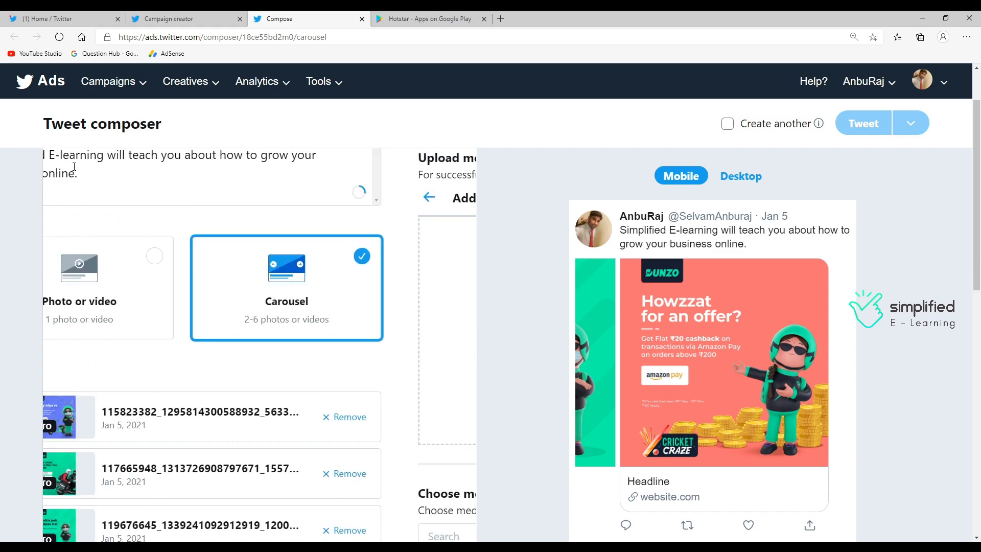
{"action": "scroll", "coordinate": [280, 353], "scroll_direction": "down", "scroll_amount": 3}
{"action": "scroll", "coordinate": [276, 354], "scroll_direction": "down", "scroll_amount": 5}
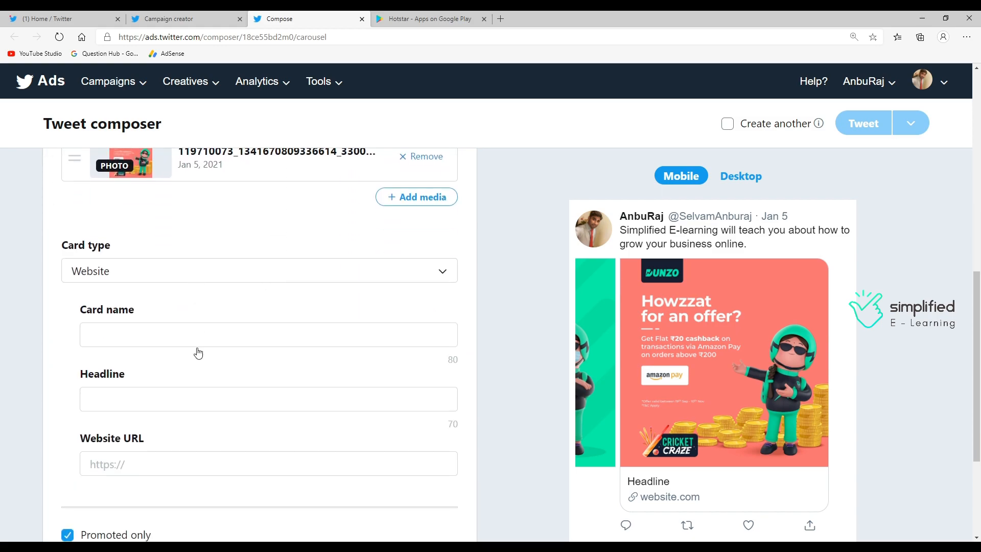
{"action": "left_click", "coordinate": [123, 276]}
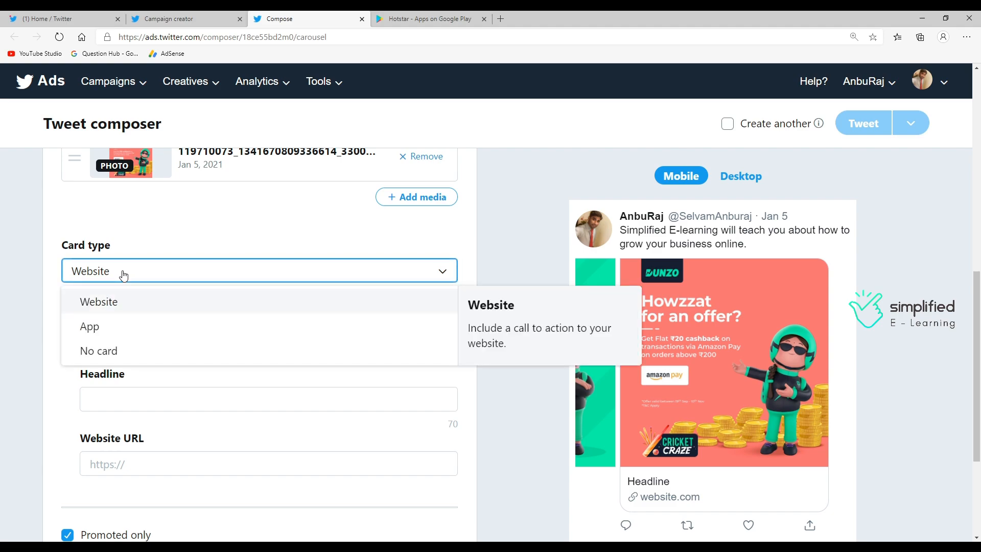
{"action": "left_click", "coordinate": [109, 327]}
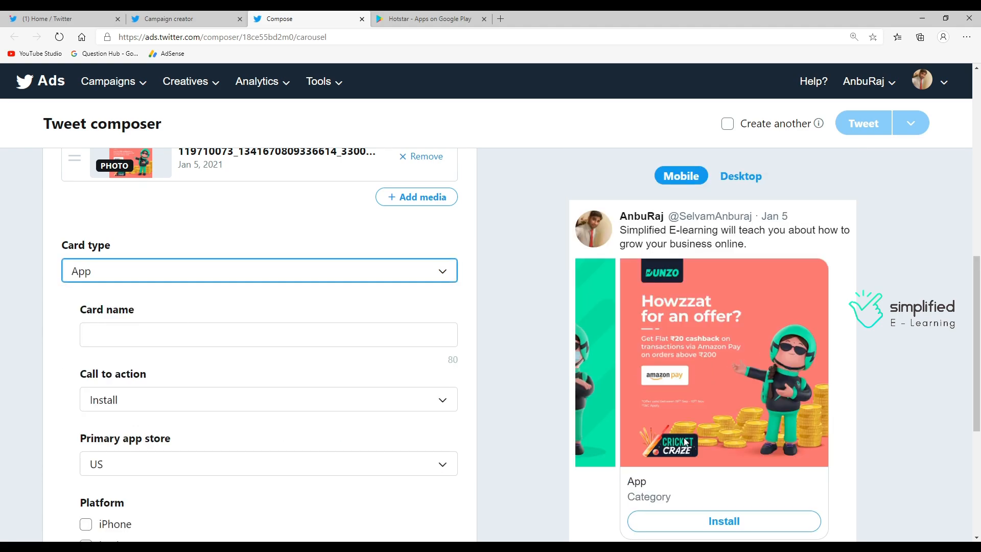
Name the card "Simplified E-learning" and review the call-to-action options, keeping Install.
{"action": "scroll", "coordinate": [639, 363], "scroll_direction": "down", "scroll_amount": 2}
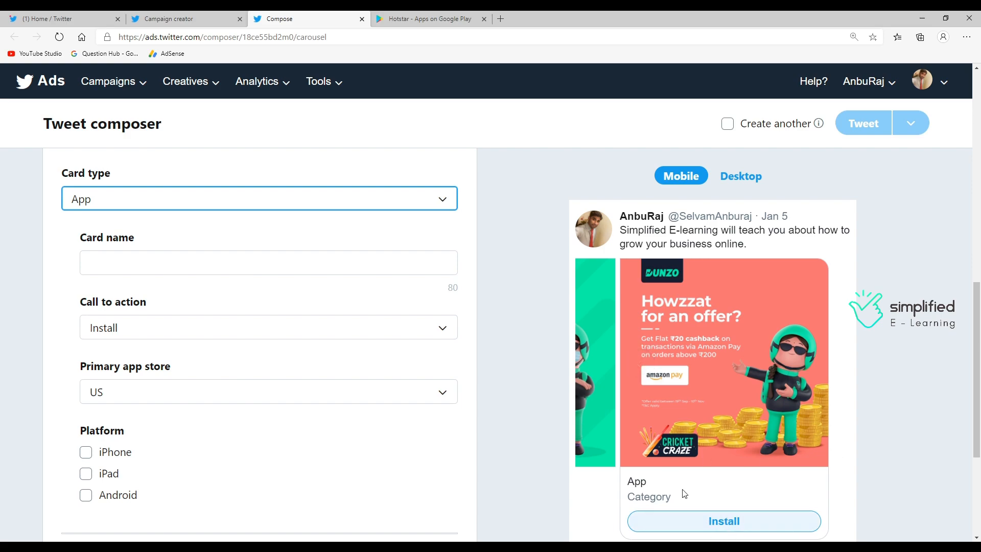
{"action": "left_click", "coordinate": [167, 264]}
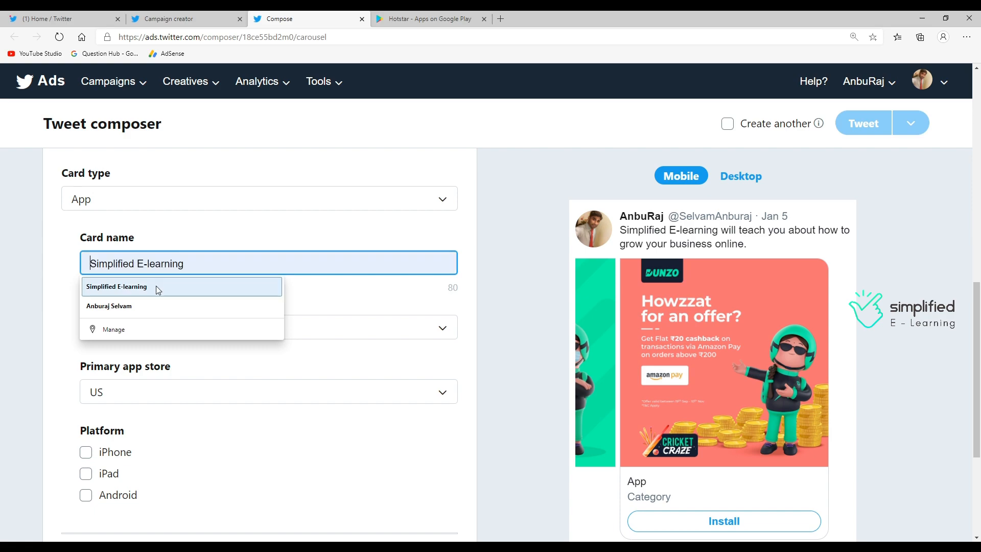
{"action": "left_click", "coordinate": [158, 287]}
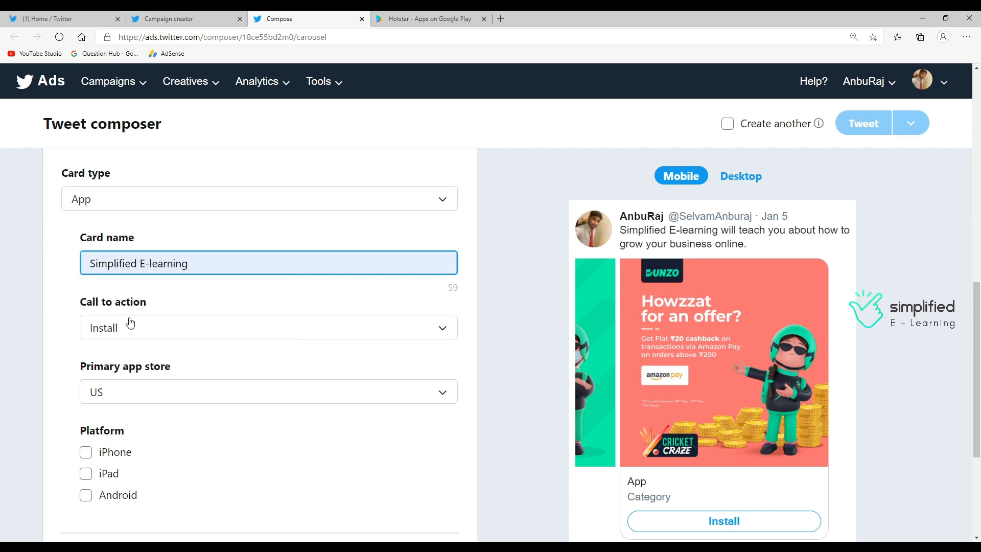
{"action": "left_click", "coordinate": [169, 338]}
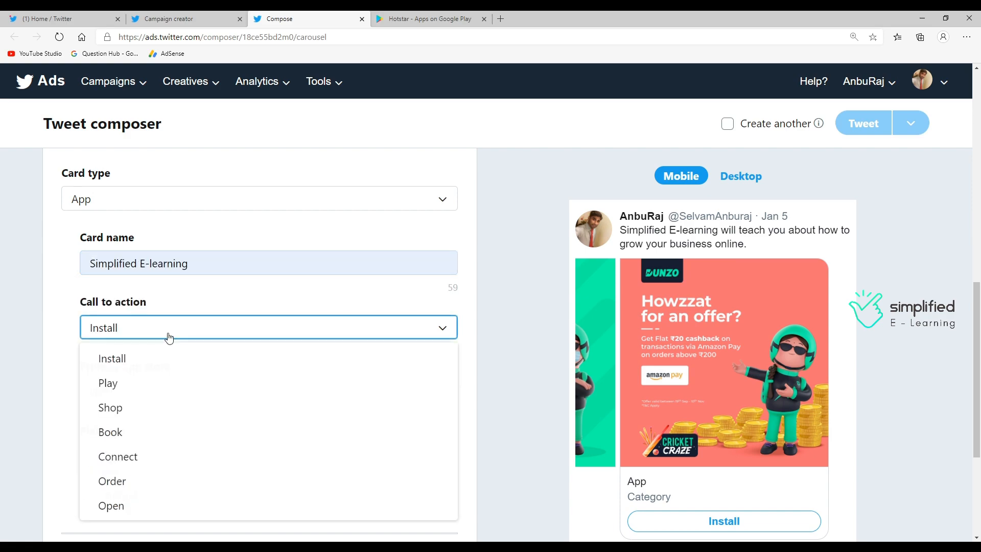
{"action": "left_click", "coordinate": [169, 338]}
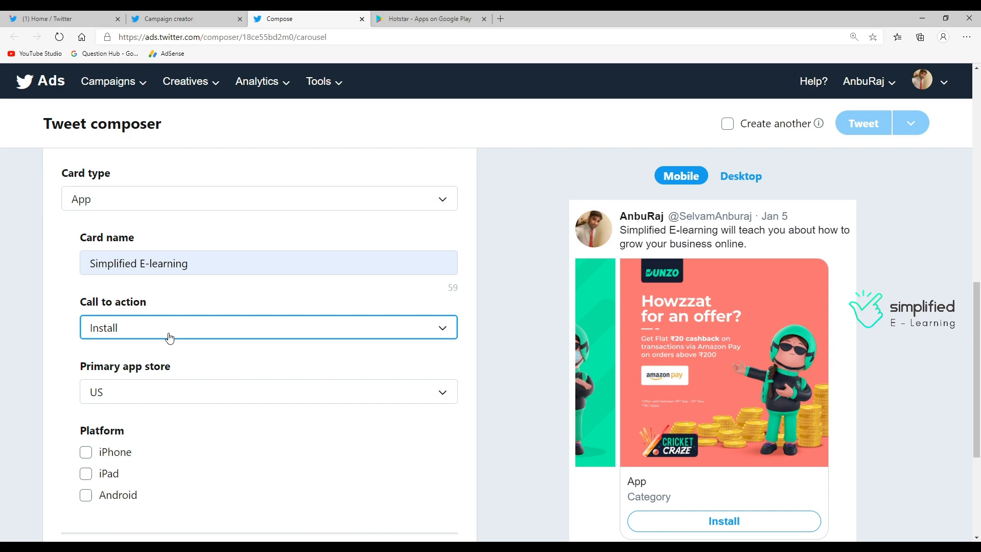
{"action": "left_click", "coordinate": [170, 338]}
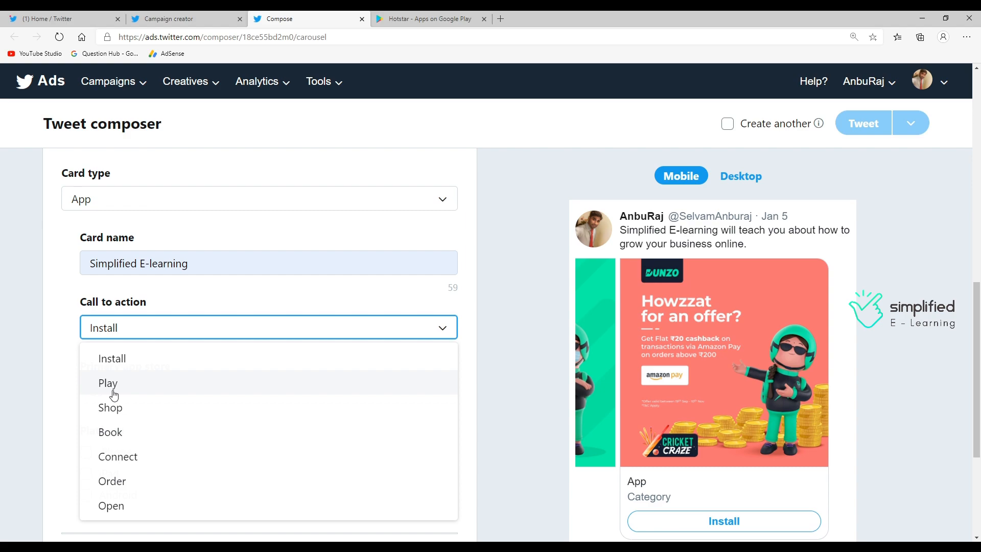
{"action": "left_click", "coordinate": [59, 363]}
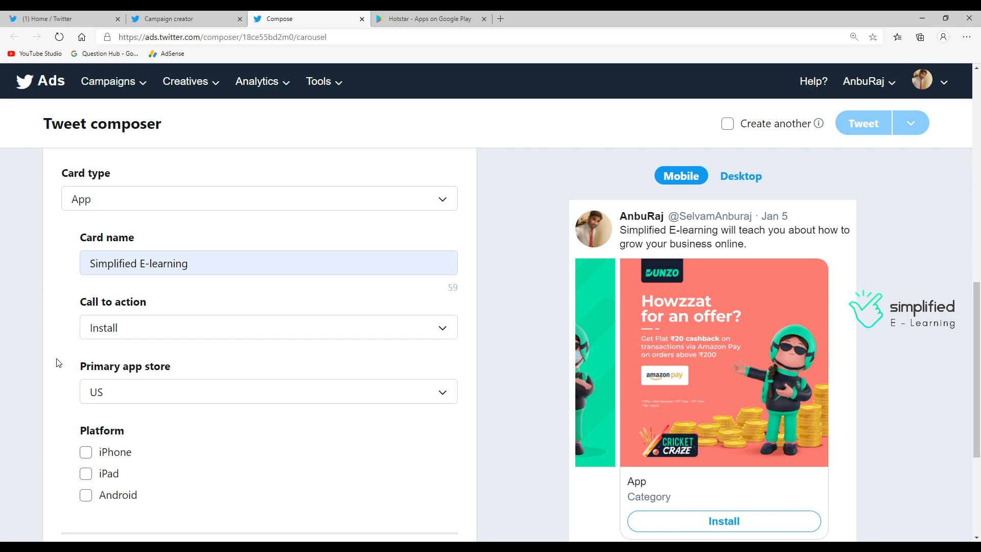
Set the card's primary app store to India.
{"action": "scroll", "coordinate": [138, 362], "scroll_direction": "down", "scroll_amount": 3}
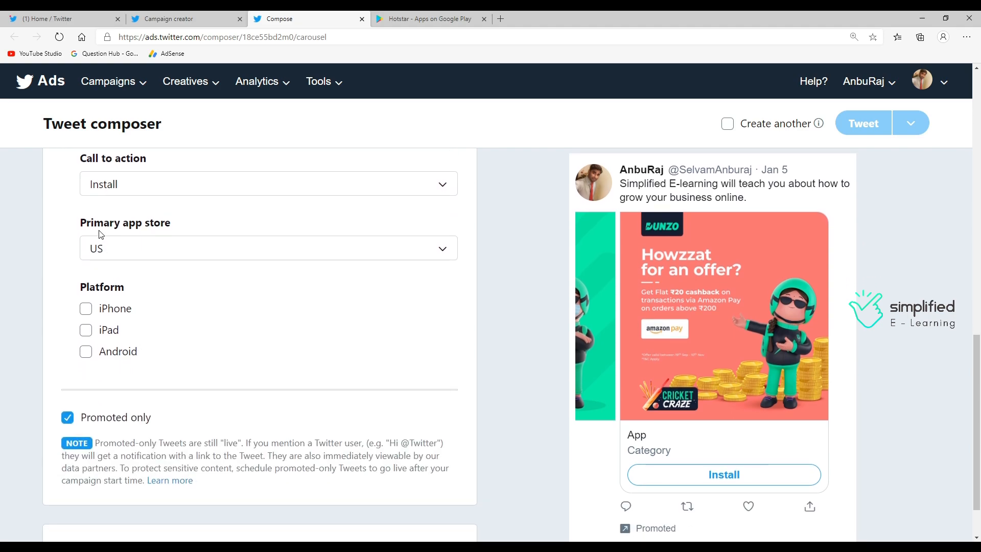
{"action": "left_click", "coordinate": [191, 251]}
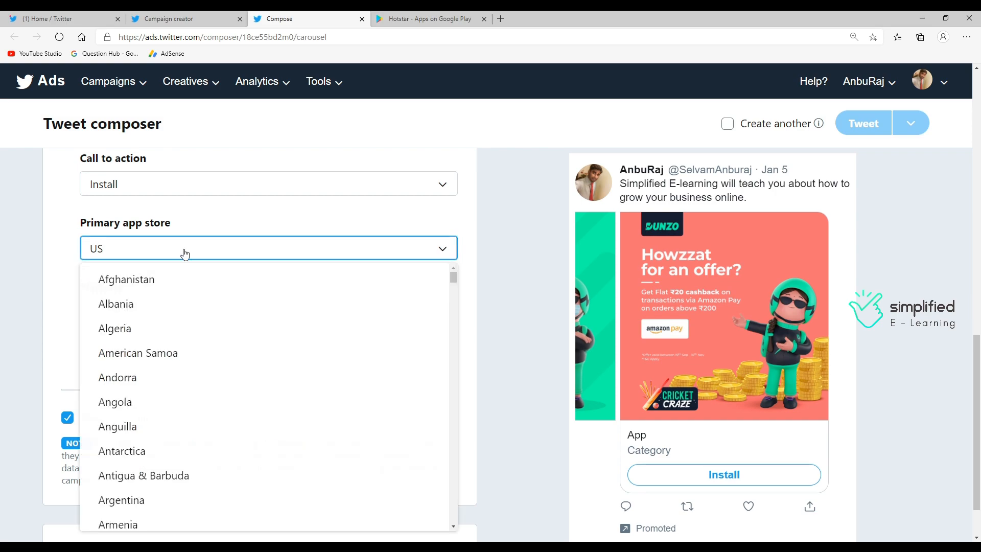
{"action": "scroll", "coordinate": [205, 302], "scroll_direction": "down", "scroll_amount": 10}
{"action": "scroll", "coordinate": [206, 305], "scroll_direction": "down", "scroll_amount": 20}
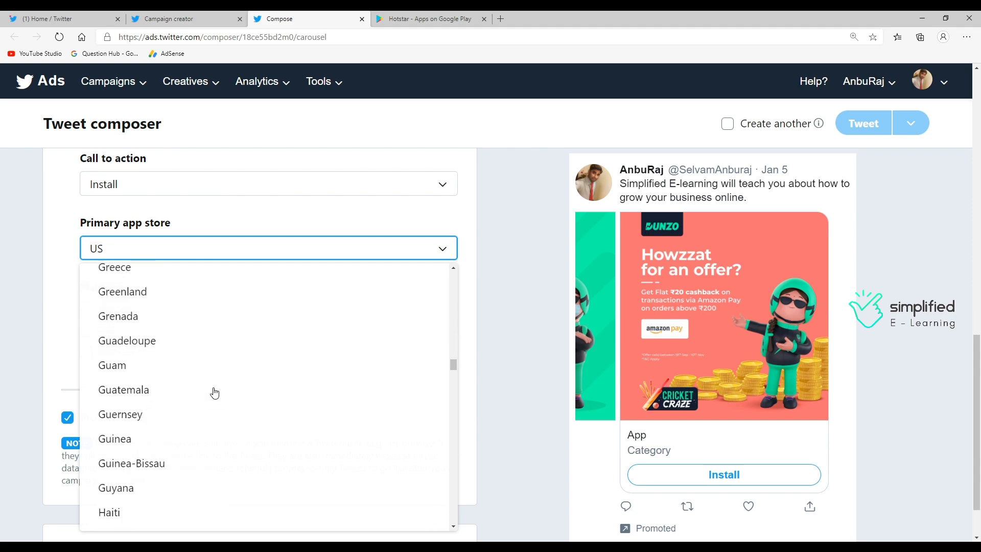
{"action": "scroll", "coordinate": [215, 393], "scroll_direction": "down", "scroll_amount": 5}
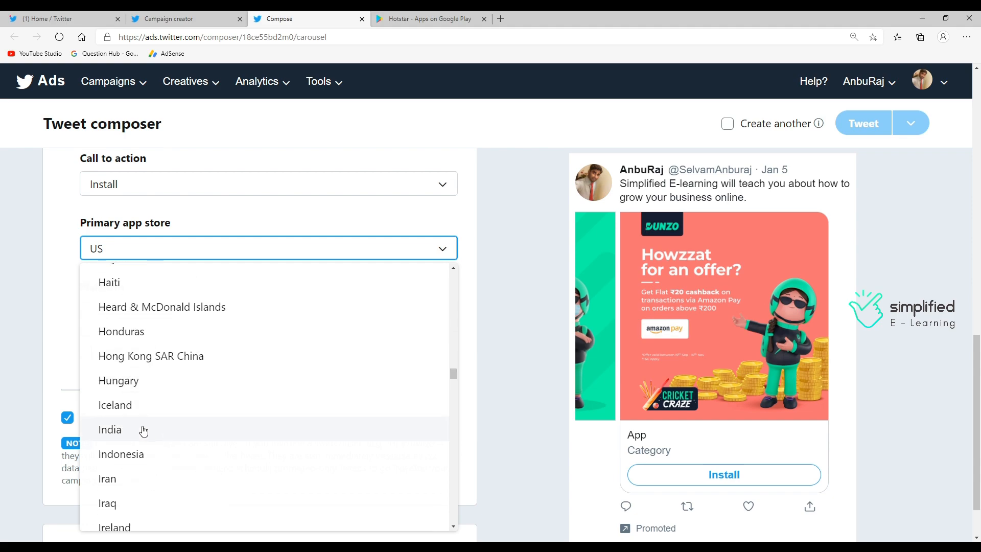
{"action": "left_click", "coordinate": [144, 431]}
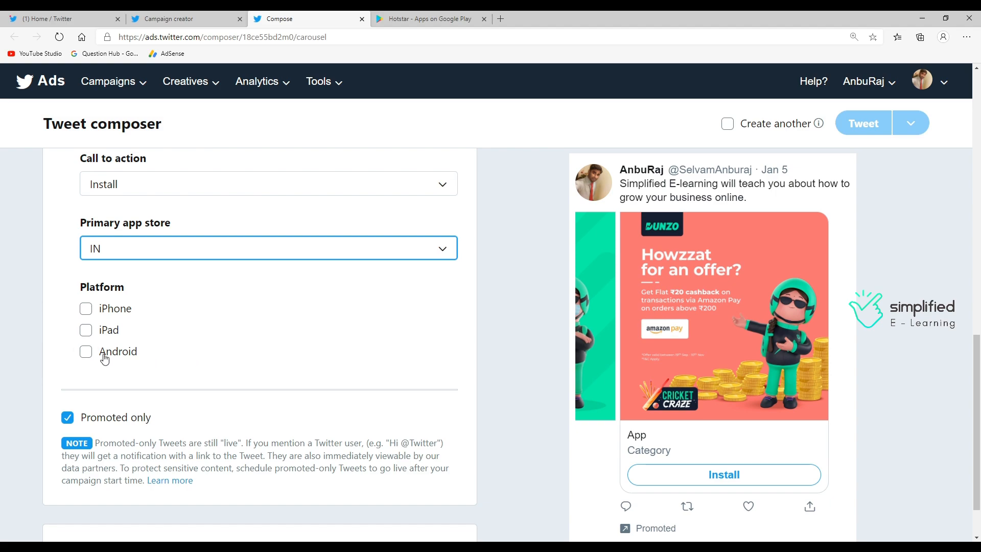
Set the app card's platform to Android with the Hotstar app, and publish the promoted-only carousel tweet.
{"action": "left_click", "coordinate": [86, 351]}
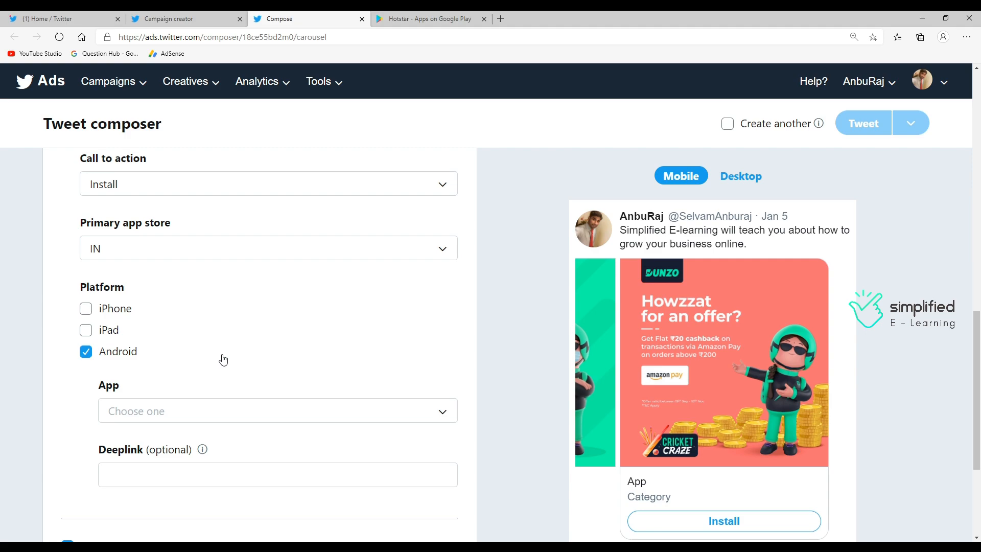
{"action": "scroll", "coordinate": [221, 356], "scroll_direction": "down", "scroll_amount": 1}
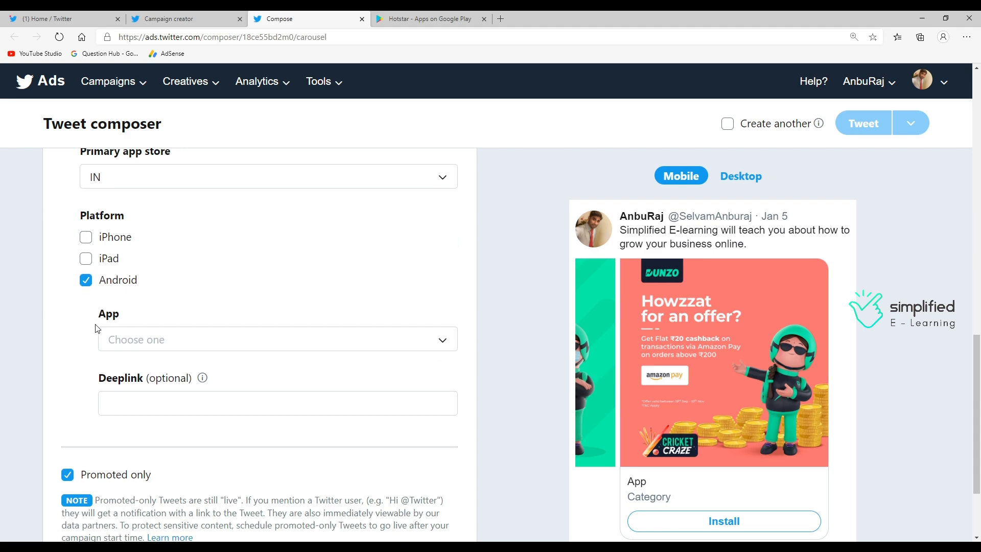
{"action": "left_click", "coordinate": [213, 346]}
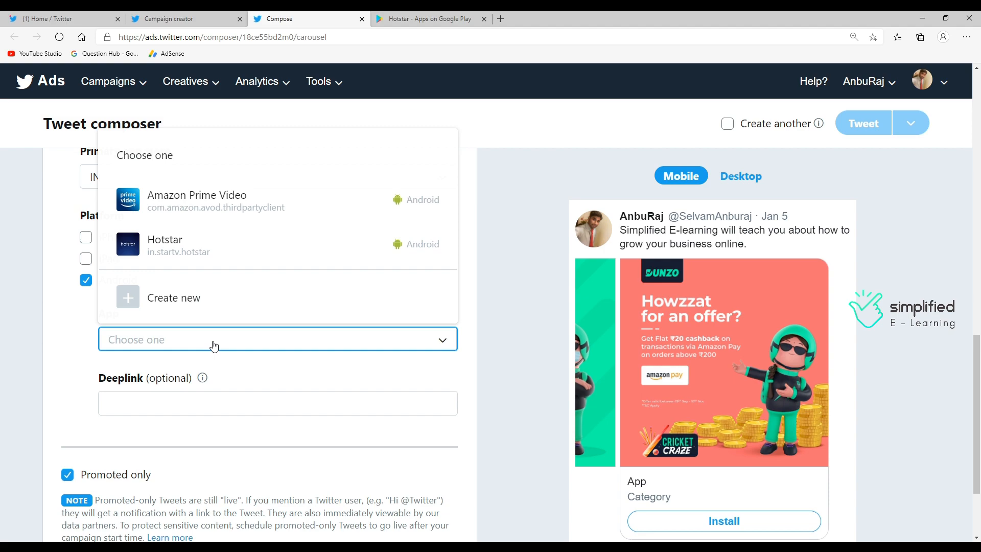
{"action": "left_click", "coordinate": [178, 243]}
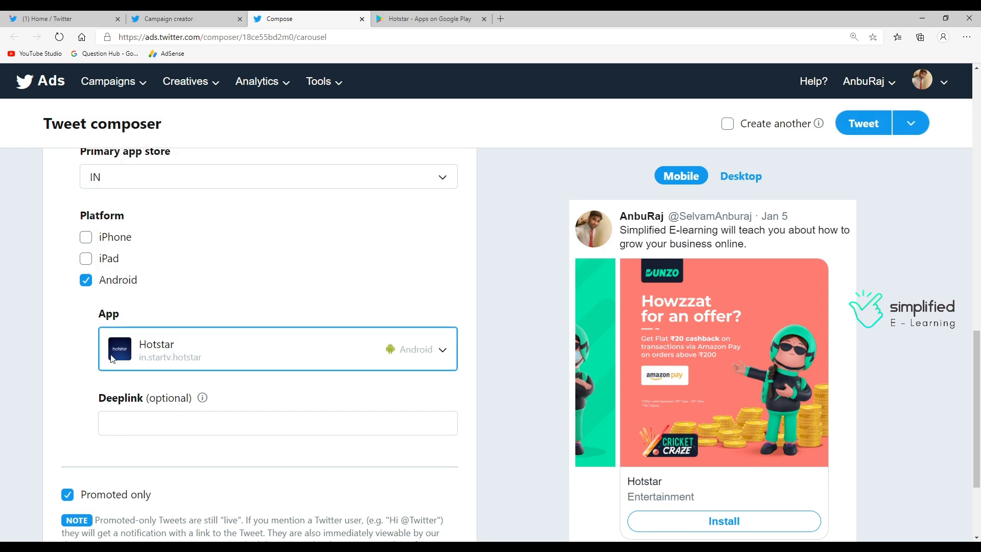
{"action": "scroll", "coordinate": [282, 386], "scroll_direction": "down", "scroll_amount": 3}
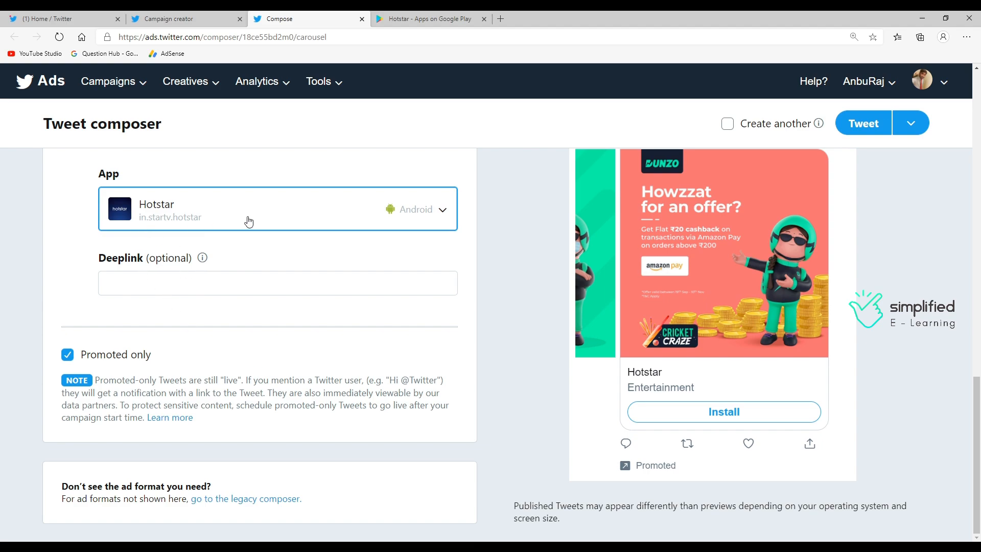
{"action": "left_click", "coordinate": [859, 128]}
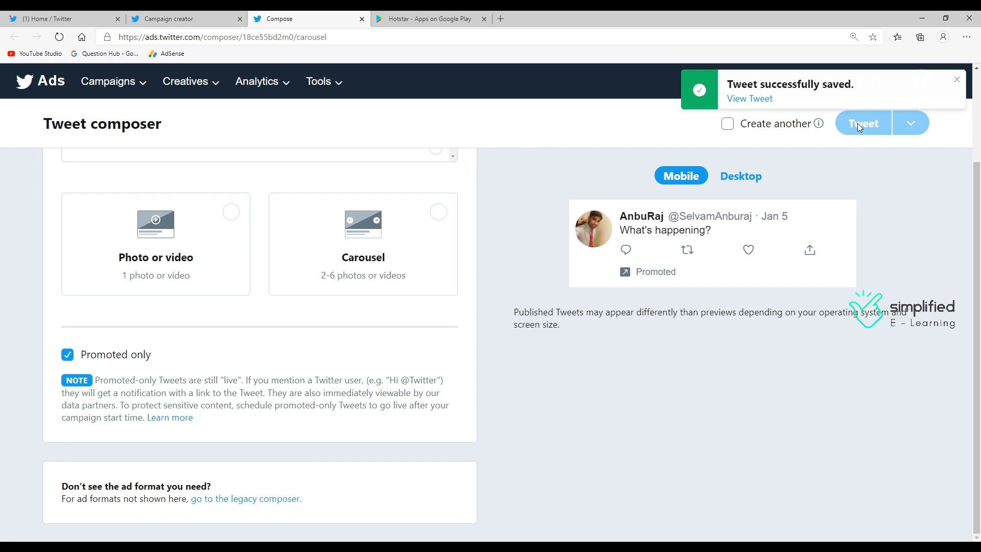
Back in the campaign creator, select the new carousel from the promoted-only tweets as the creative and continue to the campaign review.
{"action": "left_click", "coordinate": [188, 21]}
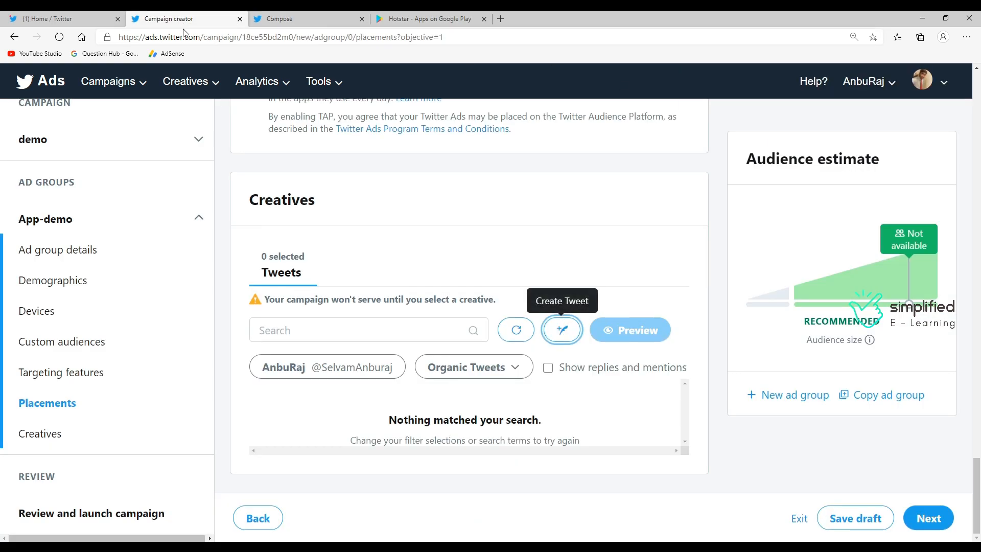
{"action": "left_click", "coordinate": [511, 368]}
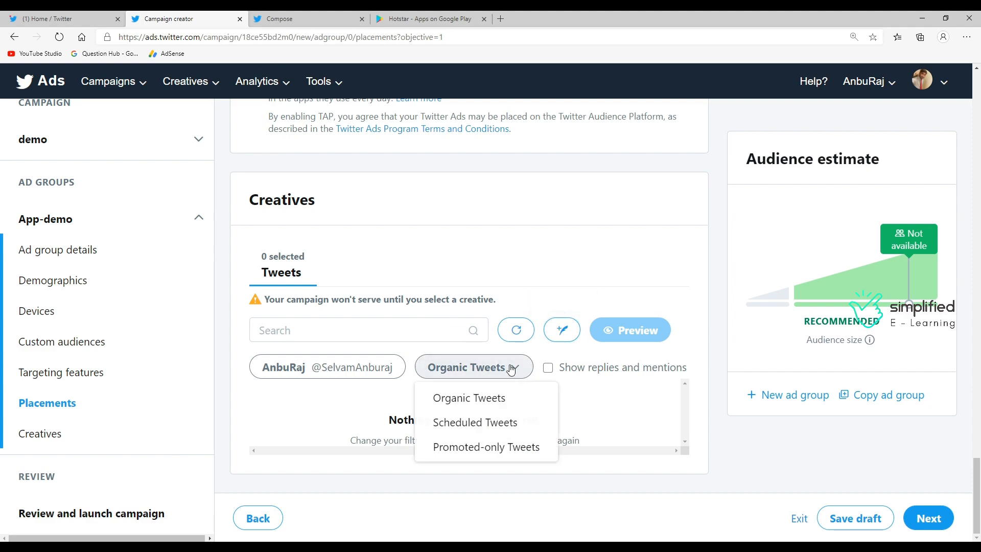
{"action": "left_click", "coordinate": [473, 445]}
{"action": "scroll", "coordinate": [434, 419], "scroll_direction": "down", "scroll_amount": 1}
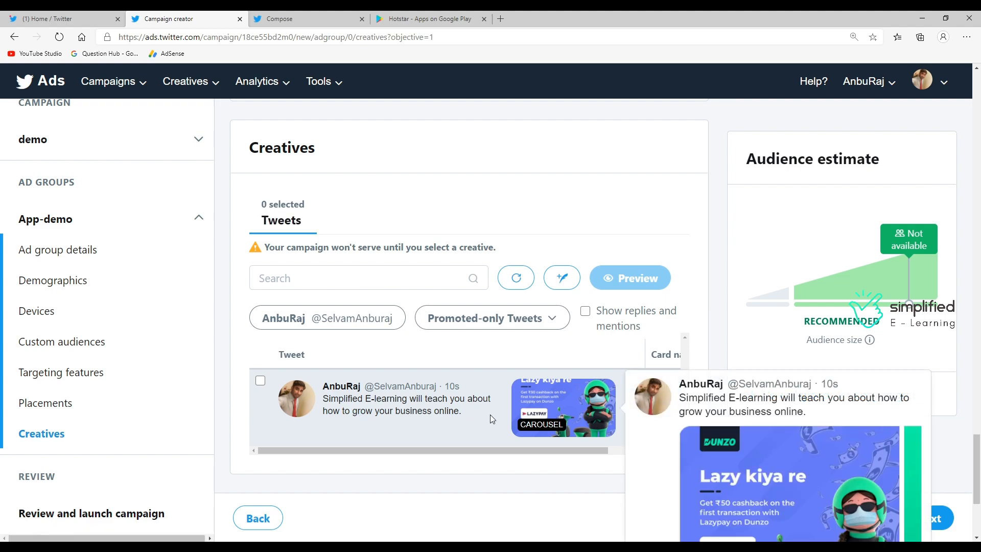
{"action": "mouse_move", "coordinate": [552, 404]}
{"action": "left_click", "coordinate": [261, 381]}
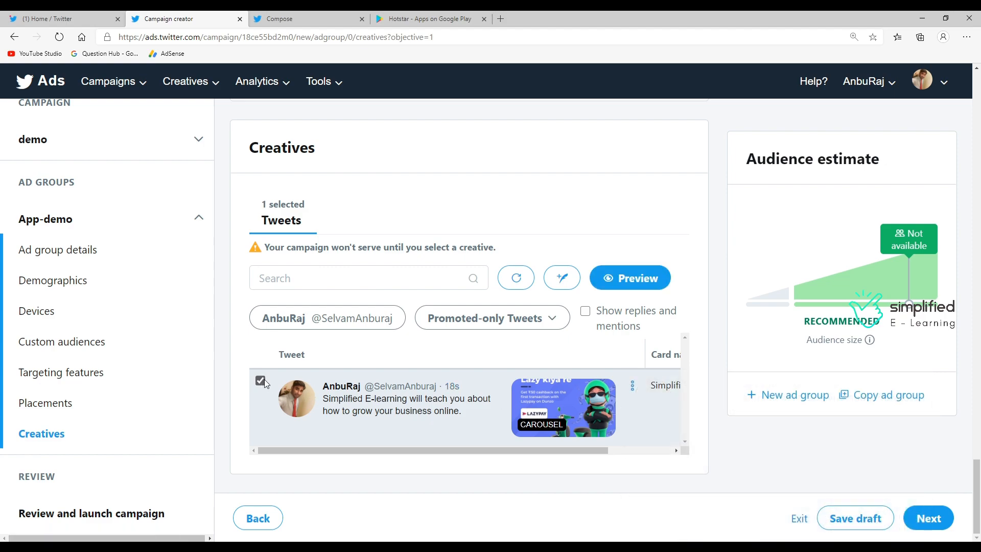
{"action": "left_click", "coordinate": [930, 522]}
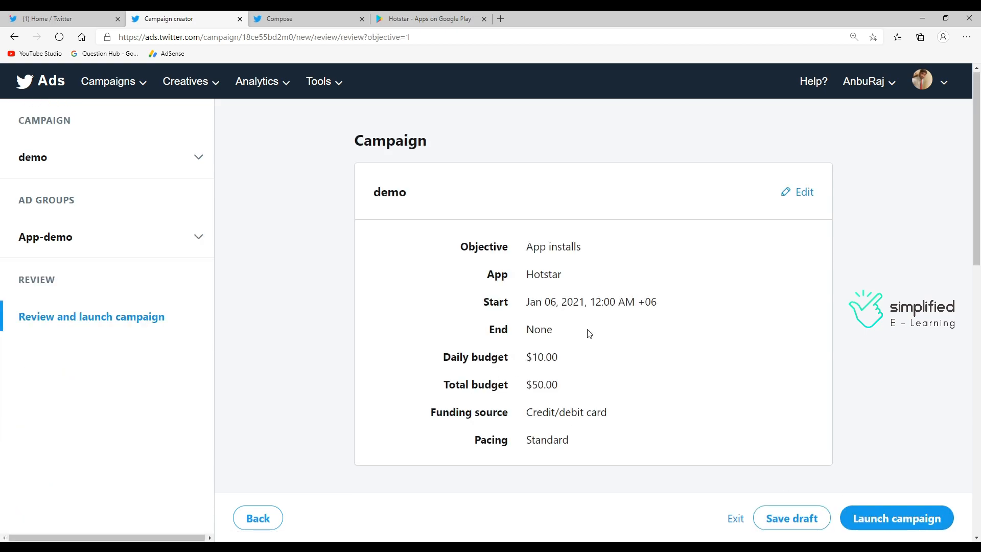
Review the campaign's budget and schedule and the App-demo ad group's details and targeting summary.
{"action": "scroll", "coordinate": [590, 333], "scroll_direction": "down", "scroll_amount": 8}
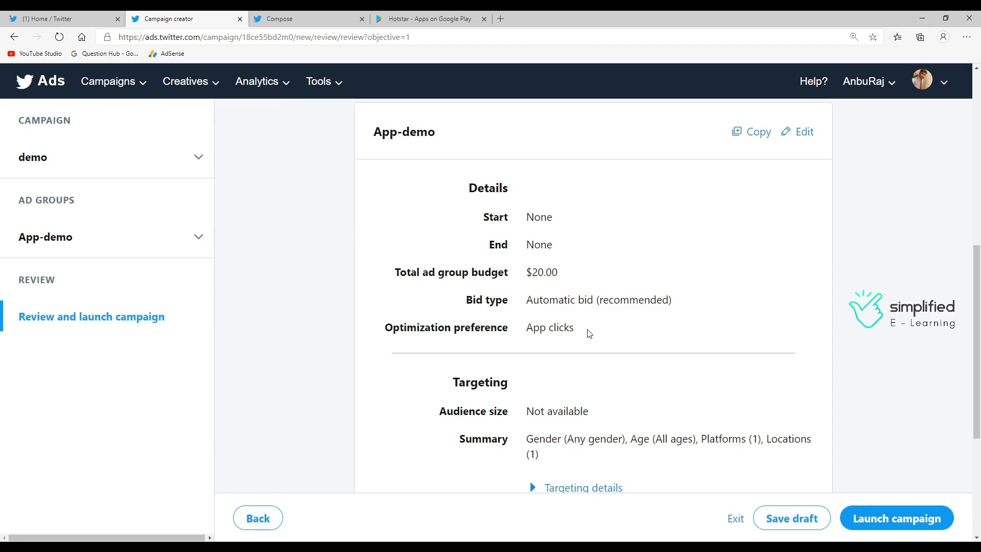
{"action": "scroll", "coordinate": [589, 334], "scroll_direction": "down", "scroll_amount": 4}
{"action": "scroll", "coordinate": [587, 332], "scroll_direction": "up", "scroll_amount": 5}
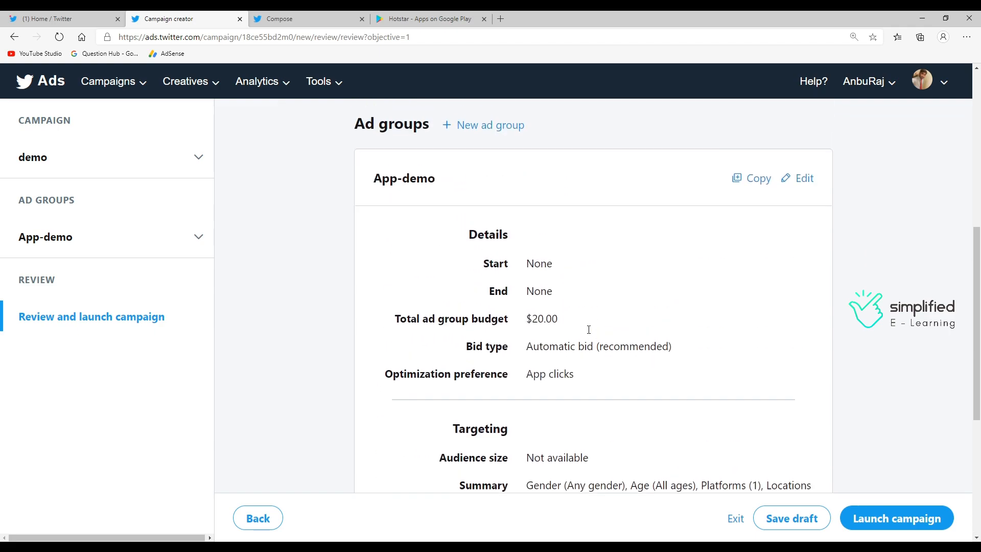
{"action": "scroll", "coordinate": [588, 329], "scroll_direction": "up", "scroll_amount": 5}
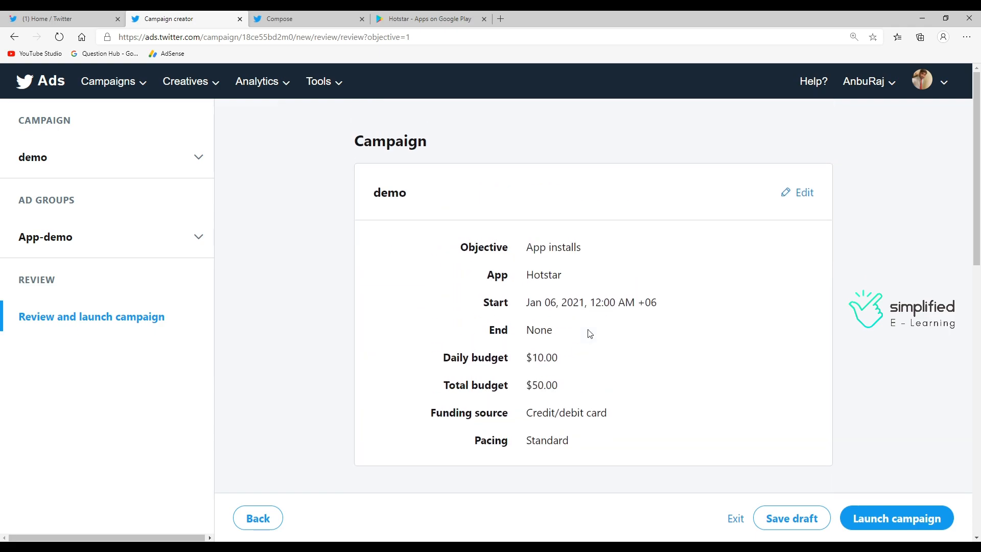
{"action": "scroll", "coordinate": [589, 333], "scroll_direction": "down", "scroll_amount": 4}
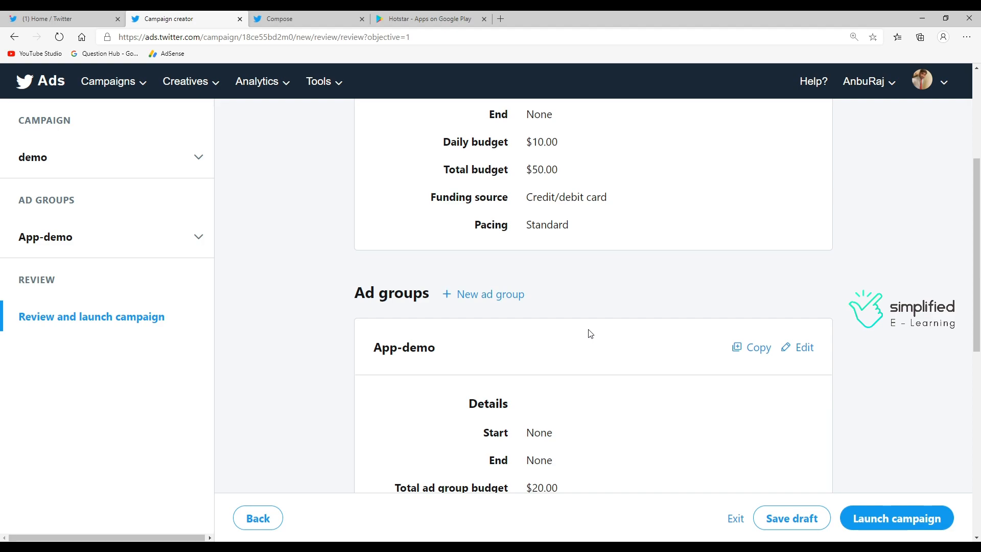
Launch the demo campaign and locate it in the campaigns list.
{"action": "left_click", "coordinate": [335, 85]}
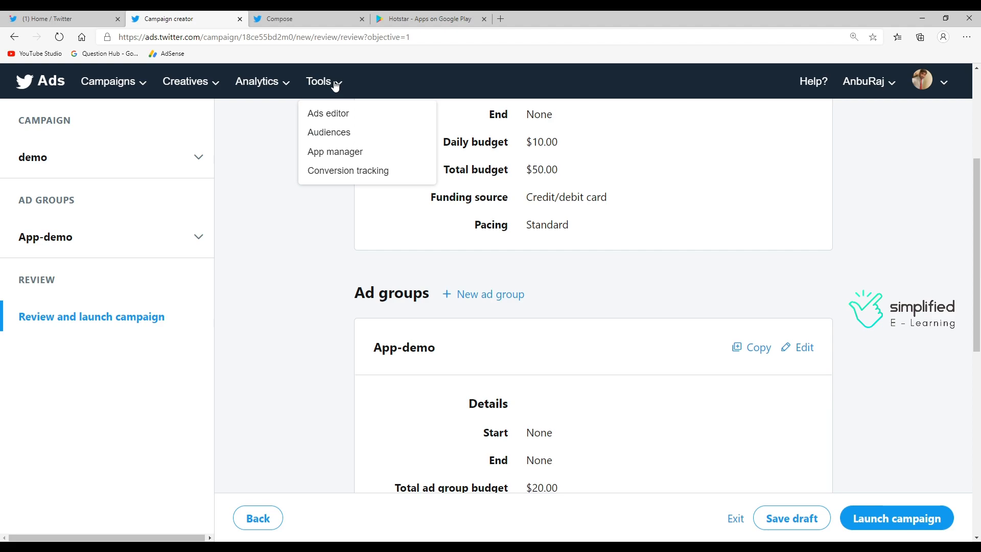
{"action": "left_click", "coordinate": [638, 286]}
{"action": "left_click", "coordinate": [894, 523]}
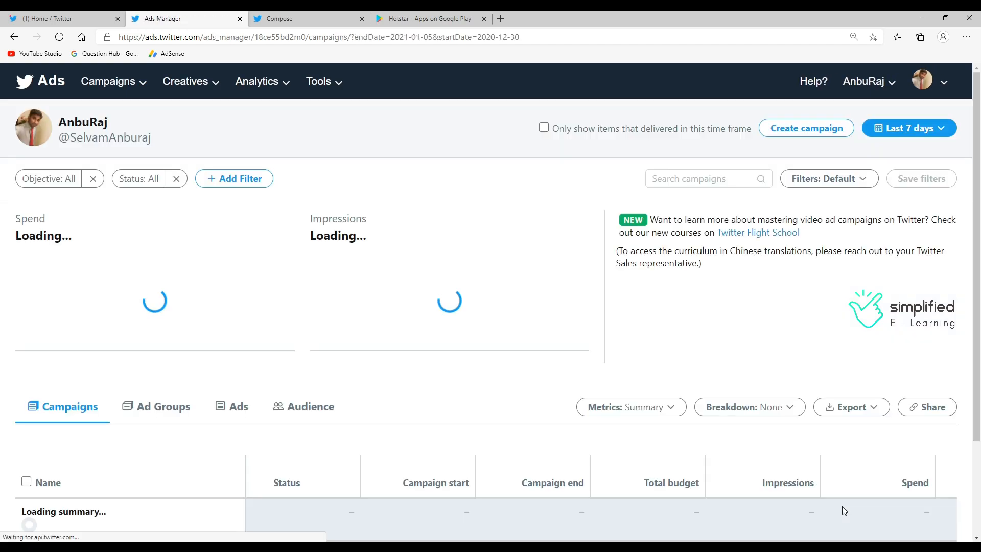
{"action": "scroll", "coordinate": [842, 506], "scroll_direction": "down", "scroll_amount": 2}
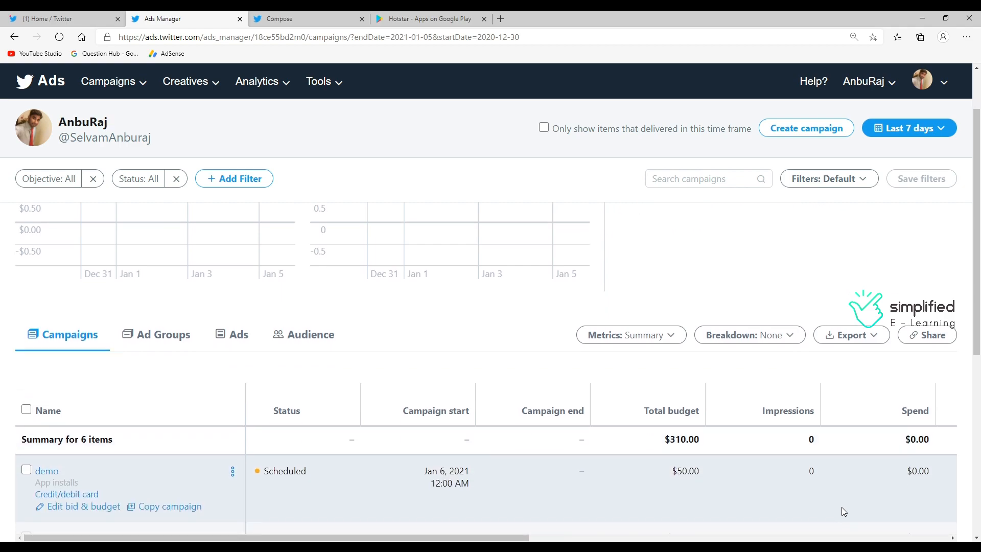